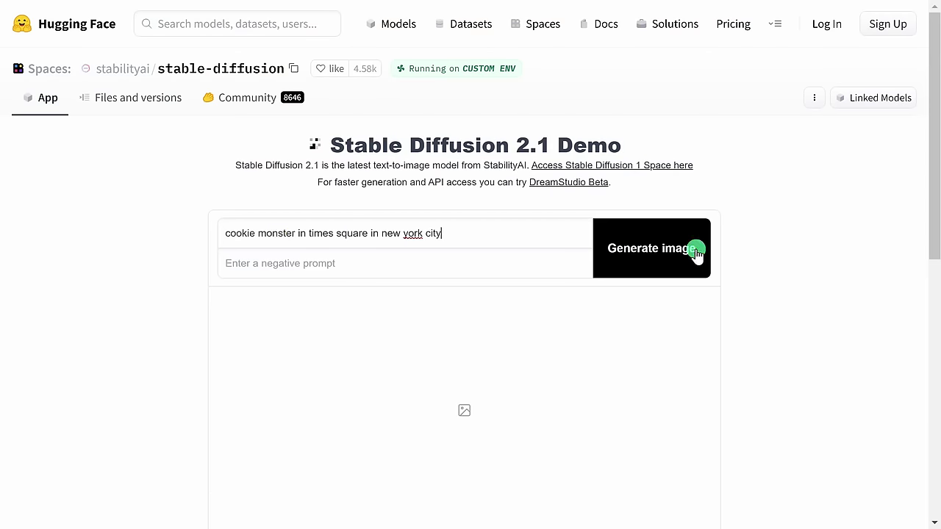
Scroll down to the four generated Cookie Monster in Times Square images.
scroll(691, 250, down, 1)
scroll(750, 238, down, 2)
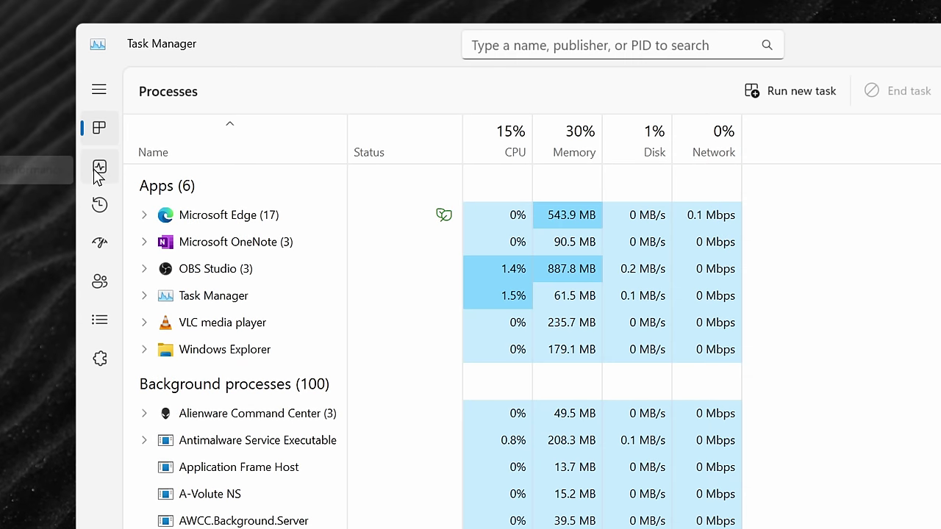
Show Task Manager's performance details for GPU 1, the NVIDIA GeForce RTX card.
click(97, 137)
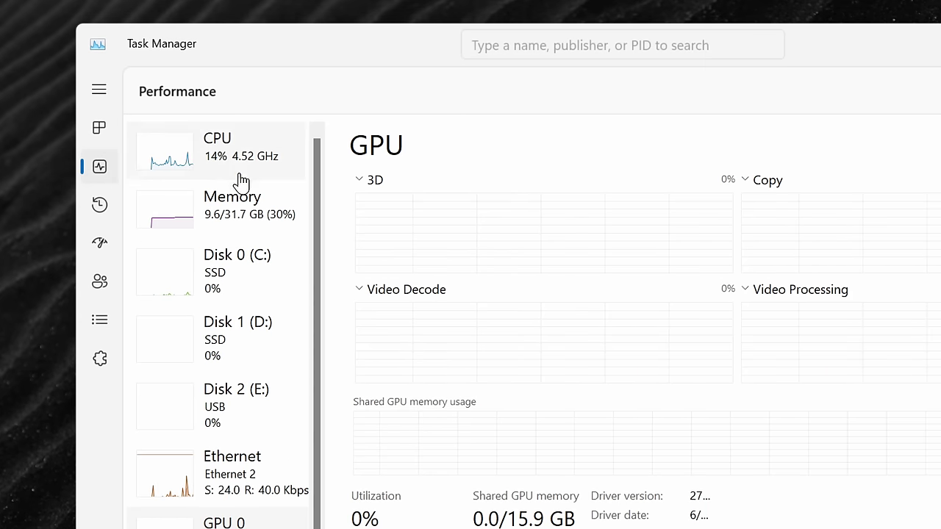
scroll(241, 269, down, 1)
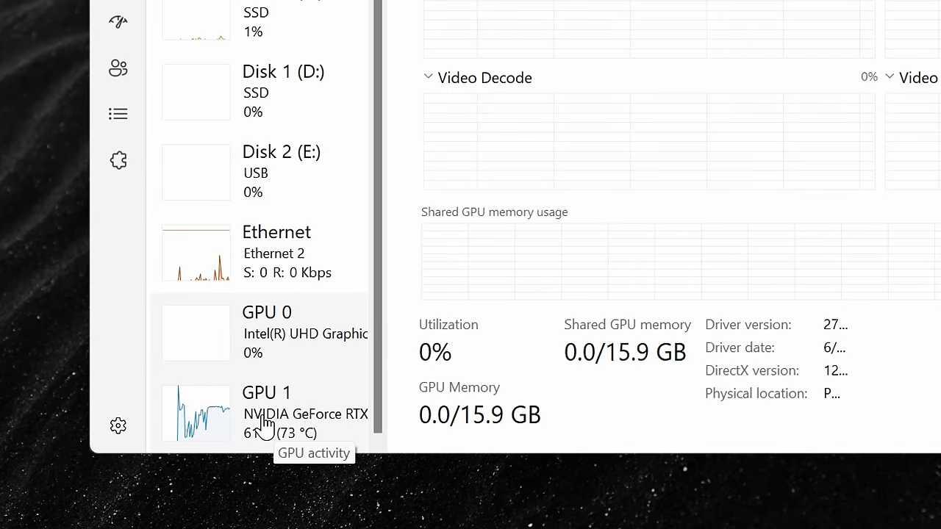
click(268, 423)
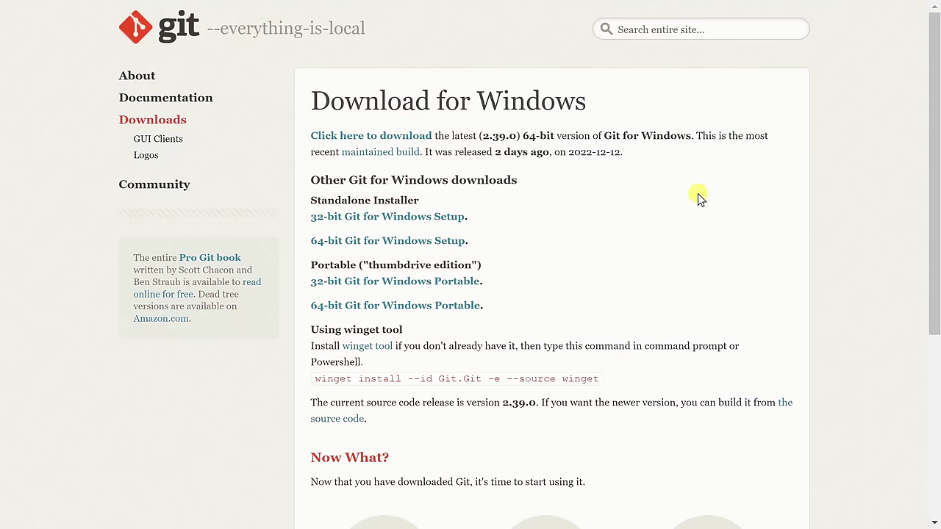
Download the 64-bit Git 2.39.0 installer for Windows.
click(389, 141)
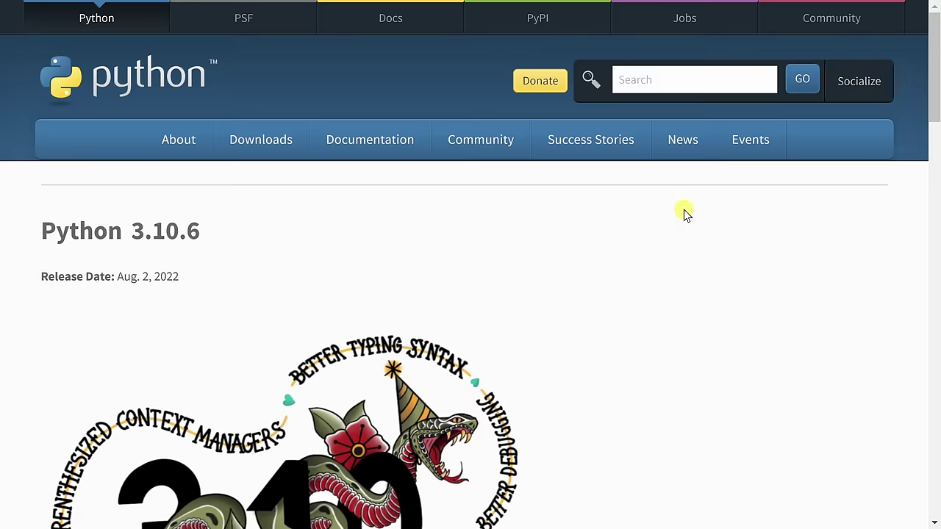
Download the Windows installer (64-bit) for Python 3.10.6 from the Files table.
scroll(686, 211, down, 15)
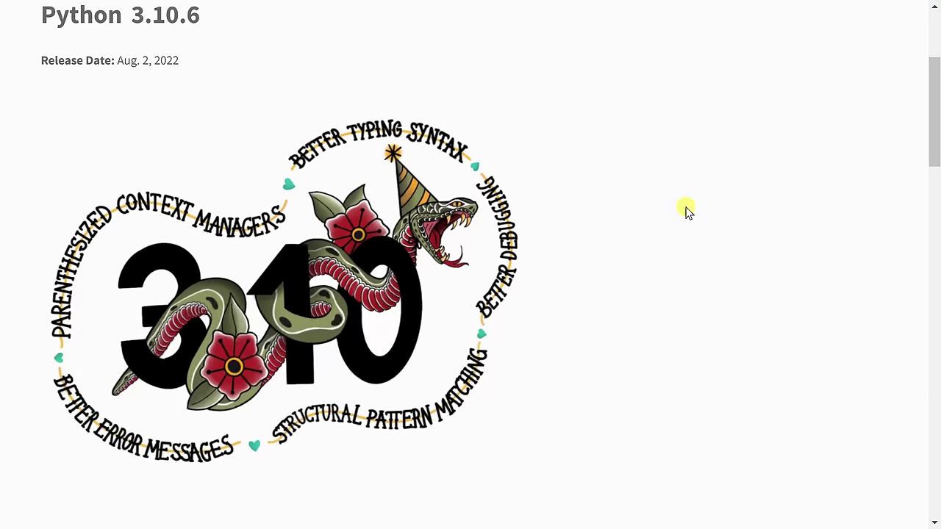
scroll(686, 211, down, 3)
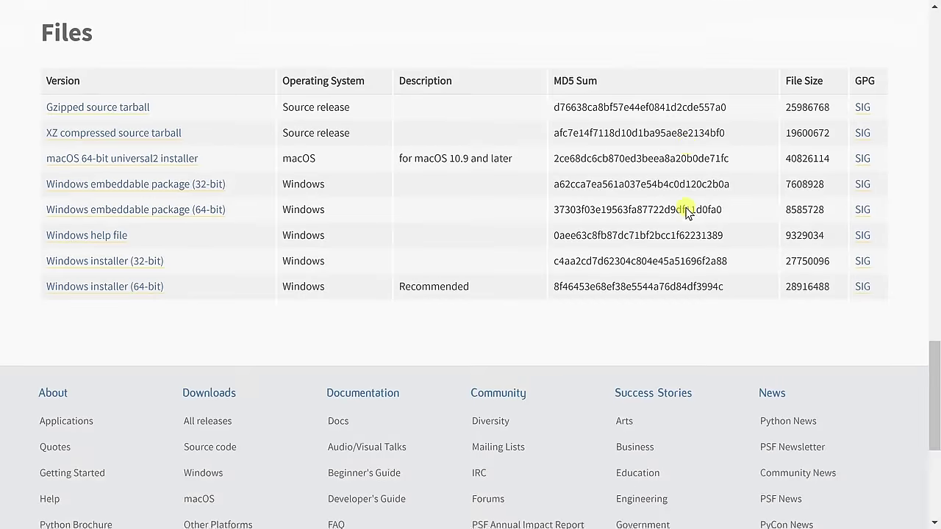
scroll(686, 213, up, 1)
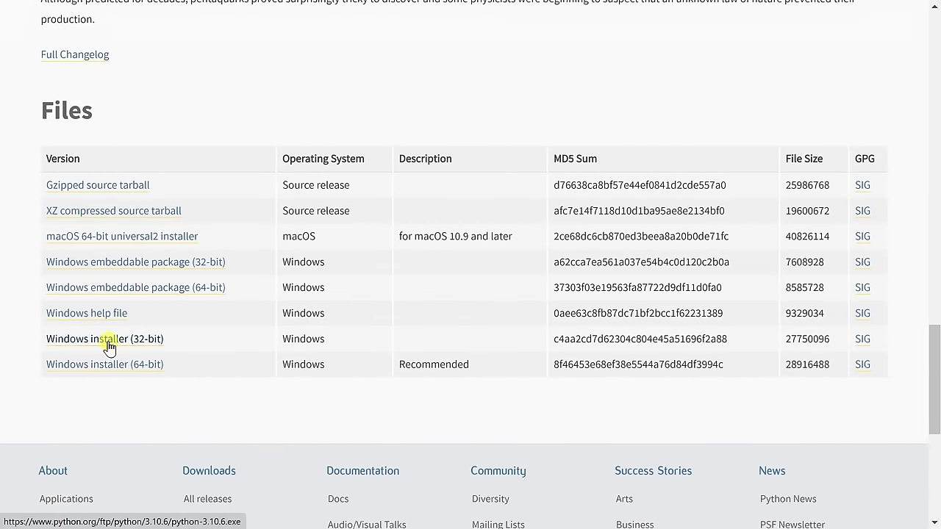
click(91, 367)
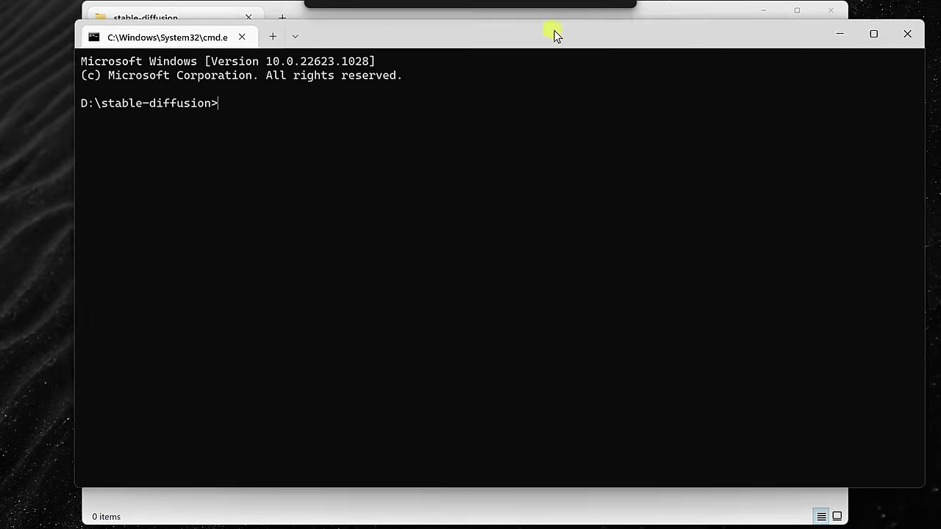
Move the Command Prompt window slightly to the left.
drag(556, 34, 540, 36)
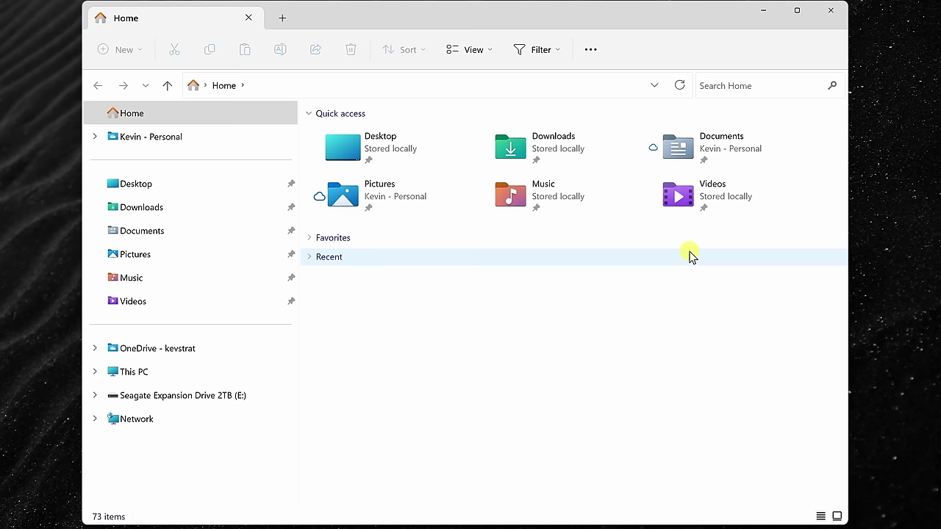
Create a new folder named stable-diffusion on Local Disk (D:).
click(237, 370)
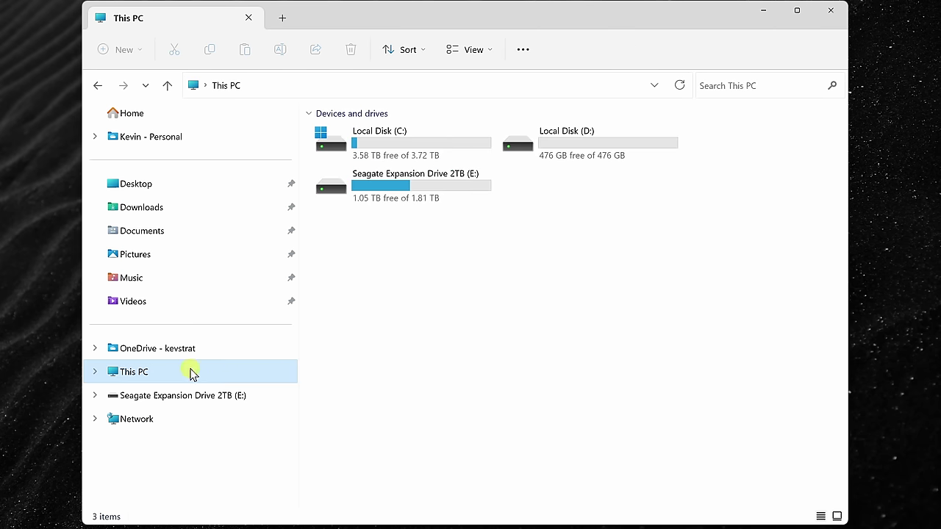
double_click(580, 133)
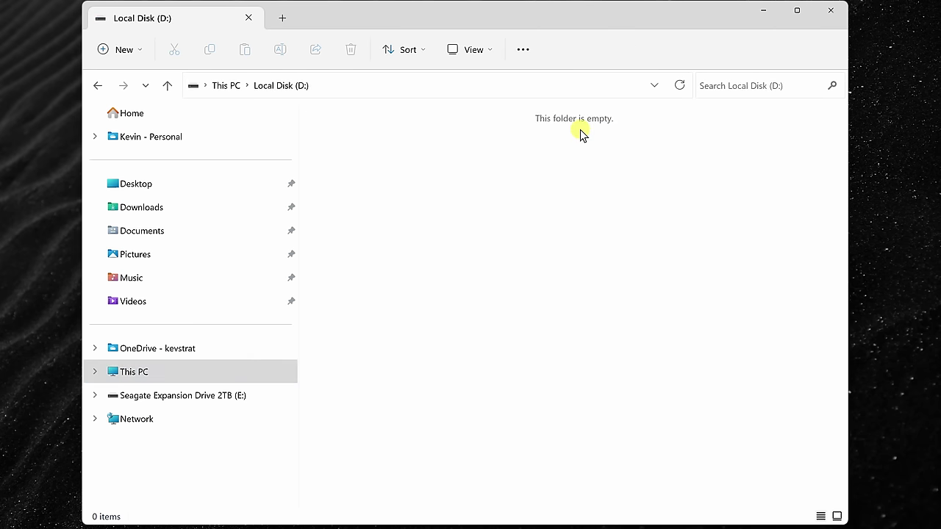
right_click(441, 162)
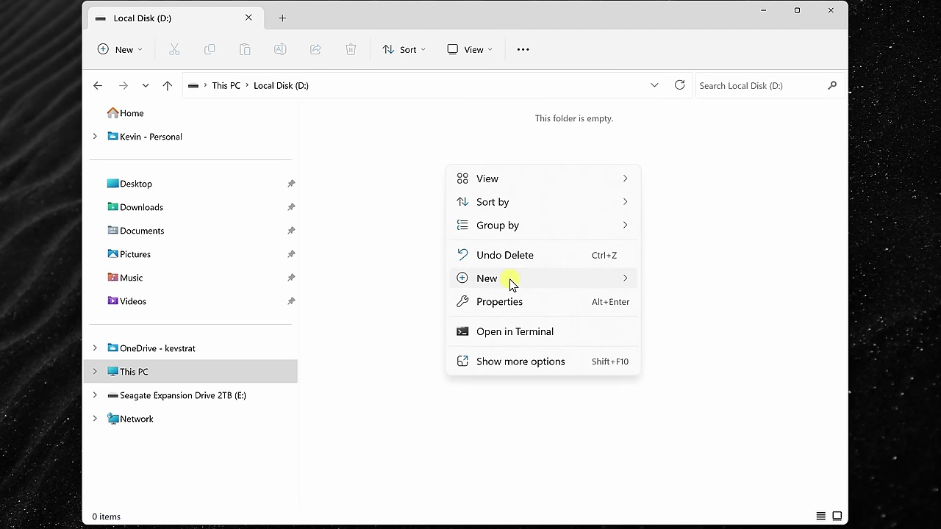
mouse_move(510, 280)
click(679, 280)
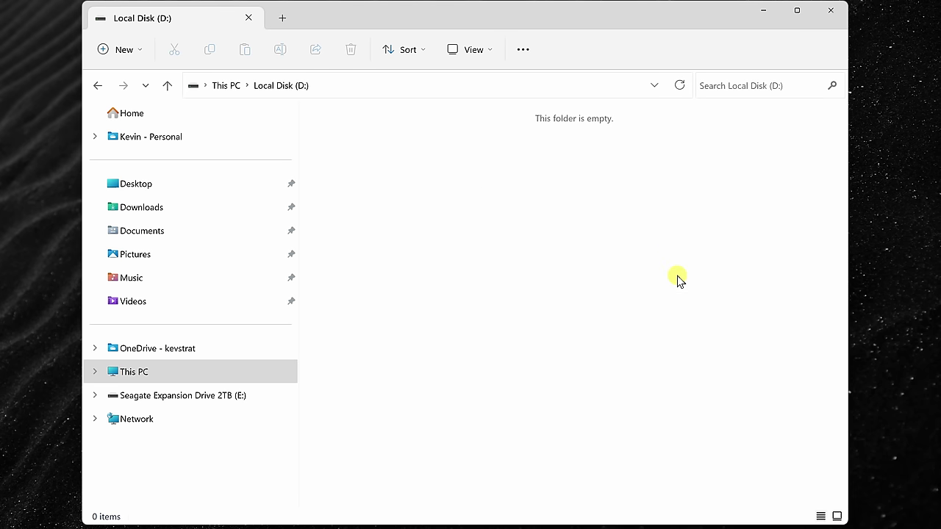
text(stable-)
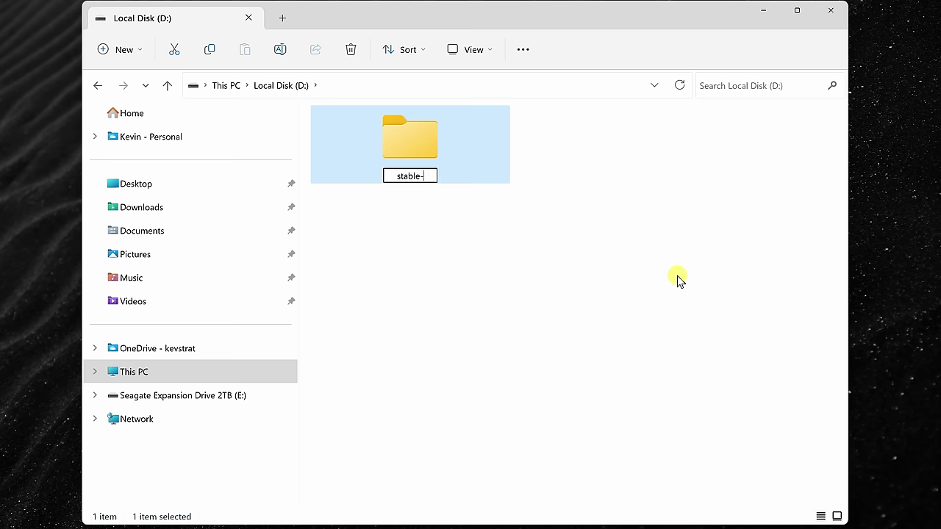
text(diffusion)
key(Return)
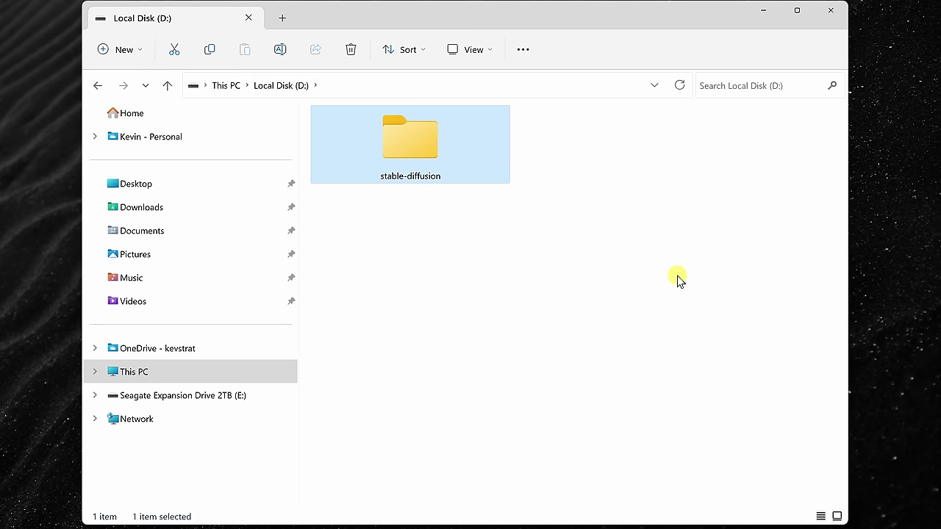
Open the stable-diffusion folder and launch a Command Prompt there with cmd.
double_click(443, 150)
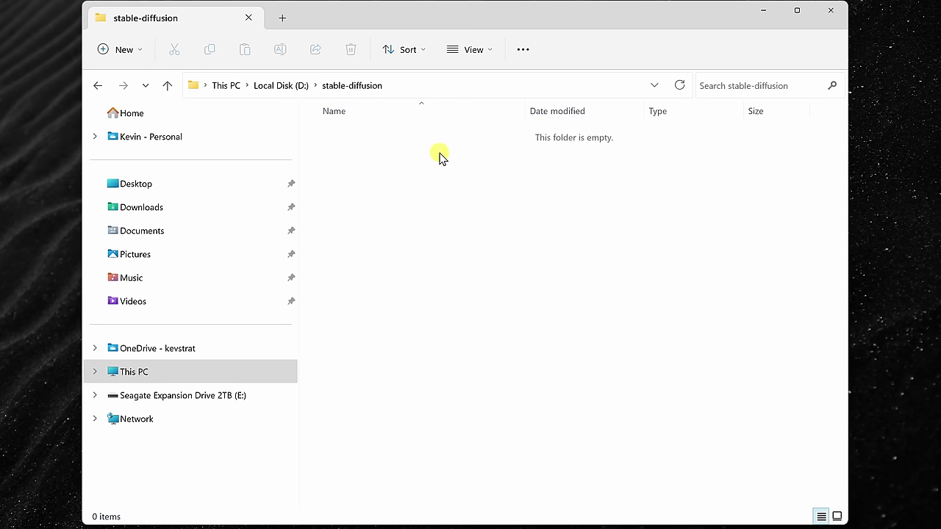
click(397, 86)
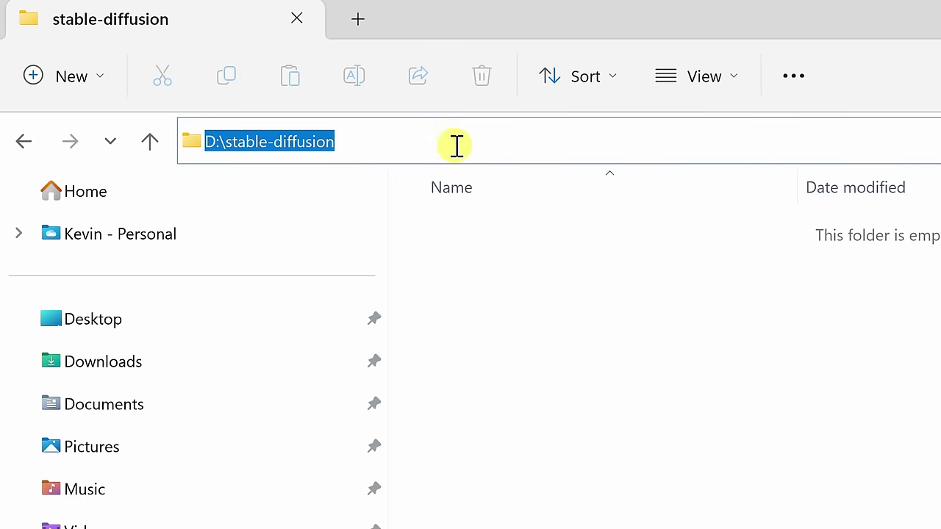
text(cmd)
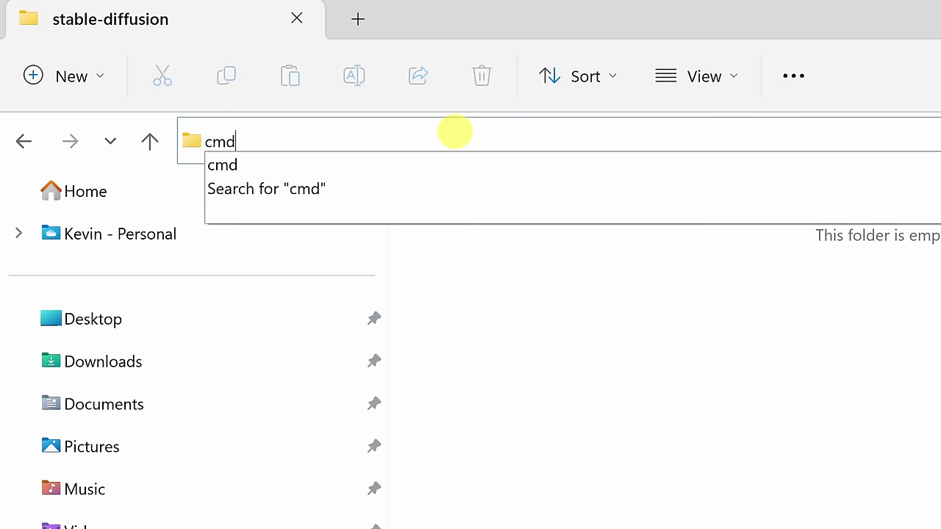
key(Return)
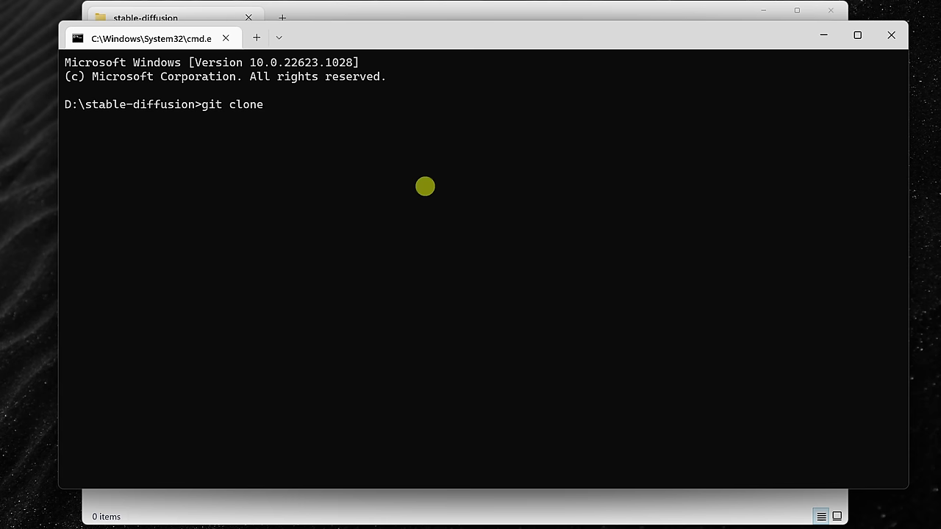
Clone the stable-diffusion-webui repository by pasting its URL after git clone, then return to File Explorer.
text(https://github.com/AUTOMATIC1111/stable-diffusion-webui.git)
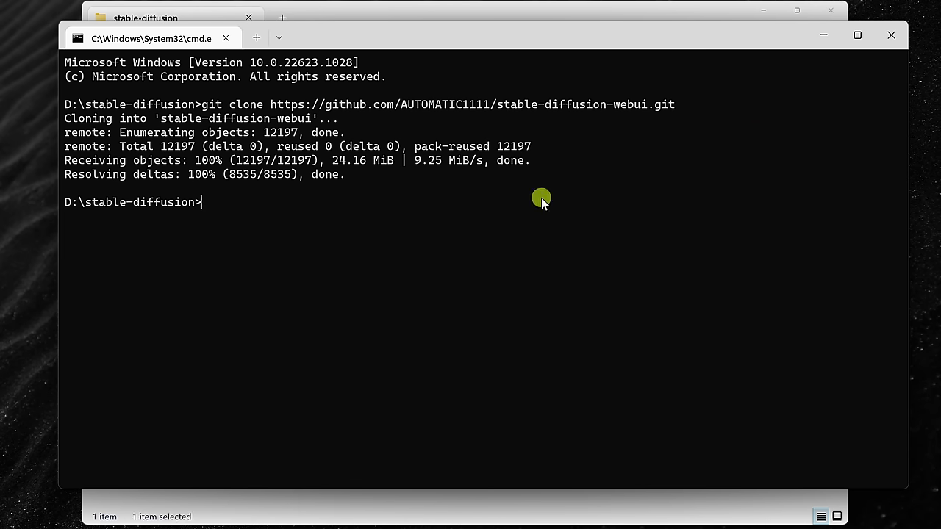
click(464, 12)
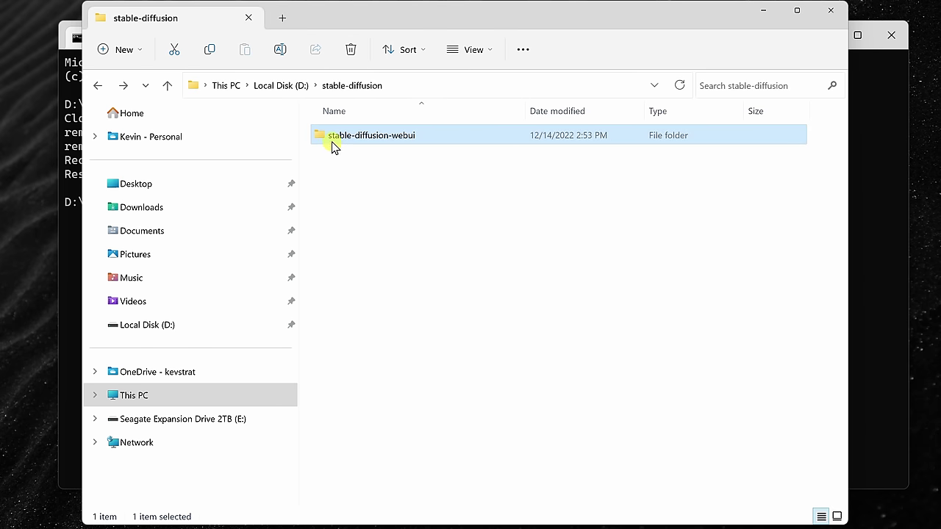
Open the cloned stable-diffusion-webui folder and browse its 32 items.
double_click(402, 137)
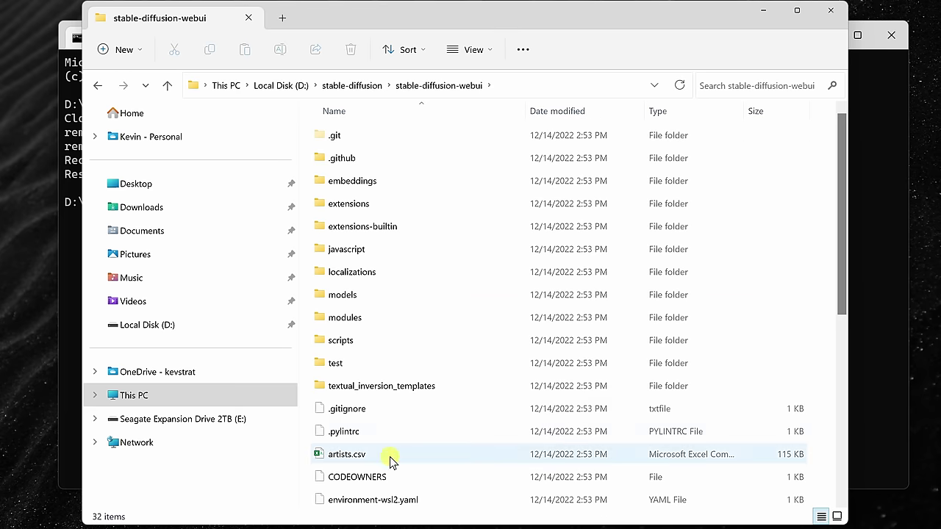
scroll(474, 154, down, 5)
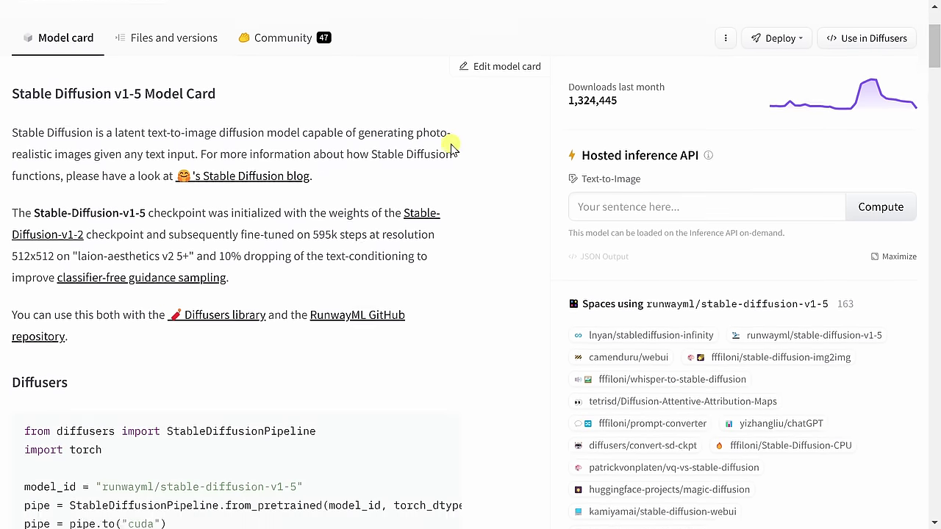
scroll(446, 138, down, 3)
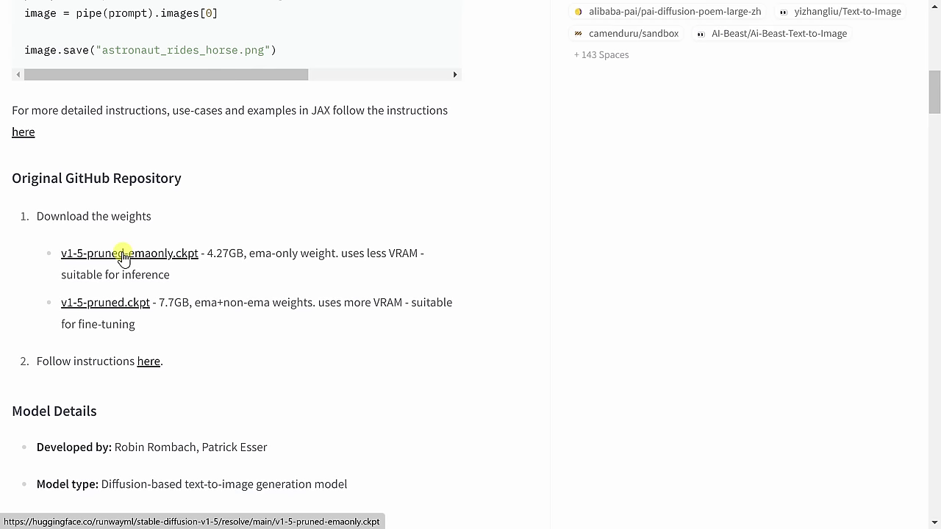
Compare the 4.27GB emaonly and 7.7GB full v1-5 .ckpt checkpoint sizes.
drag(204, 254, 249, 255)
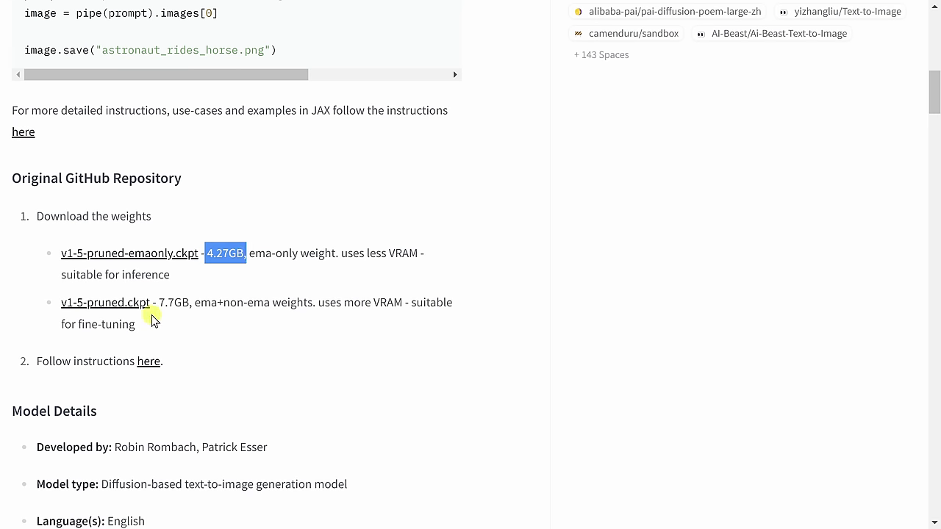
drag(159, 302, 190, 302)
click(194, 302)
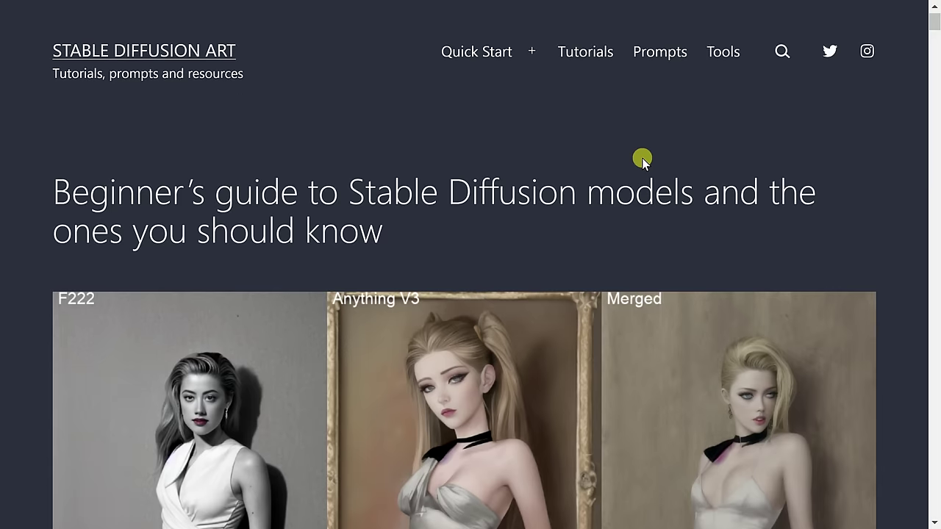
scroll(642, 159, down, 2)
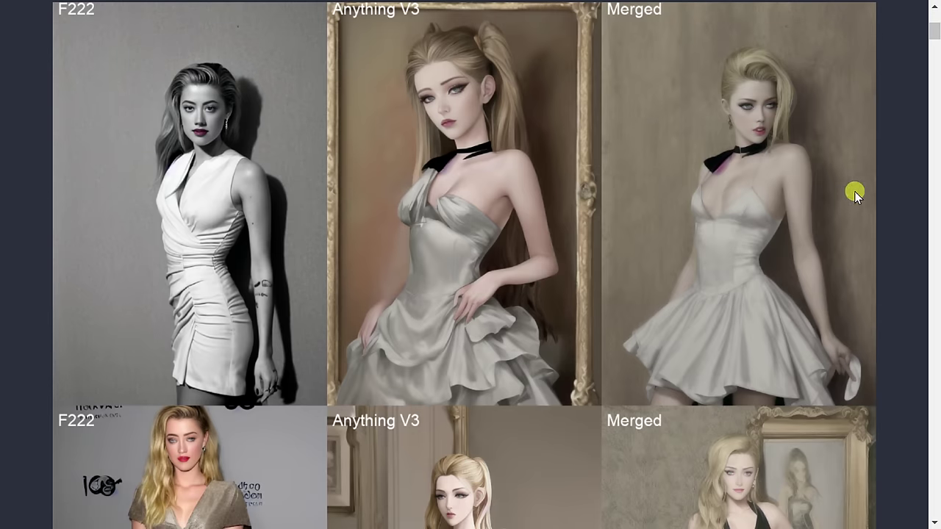
Scroll the models guide past the F222, Anything V3 and Merged comparisons to Open Journey.
scroll(213, 195, down, 4)
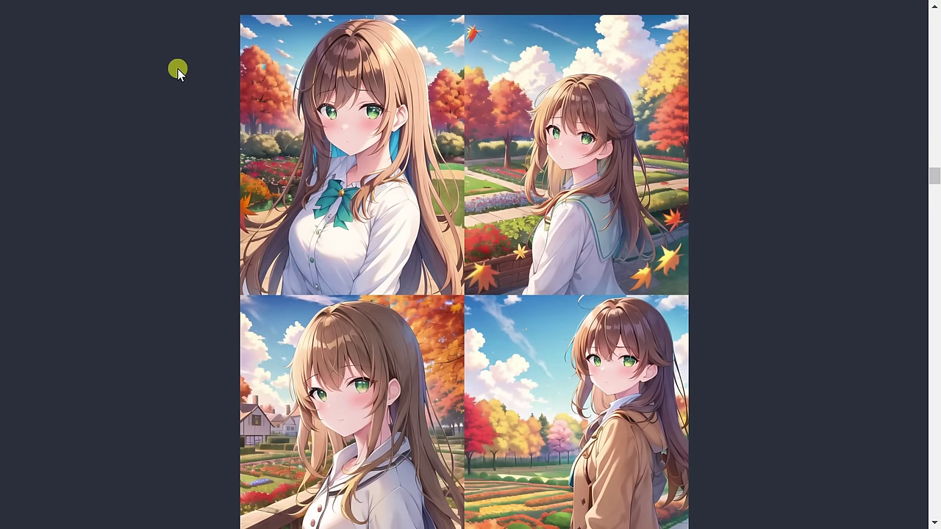
scroll(176, 70, down, 10)
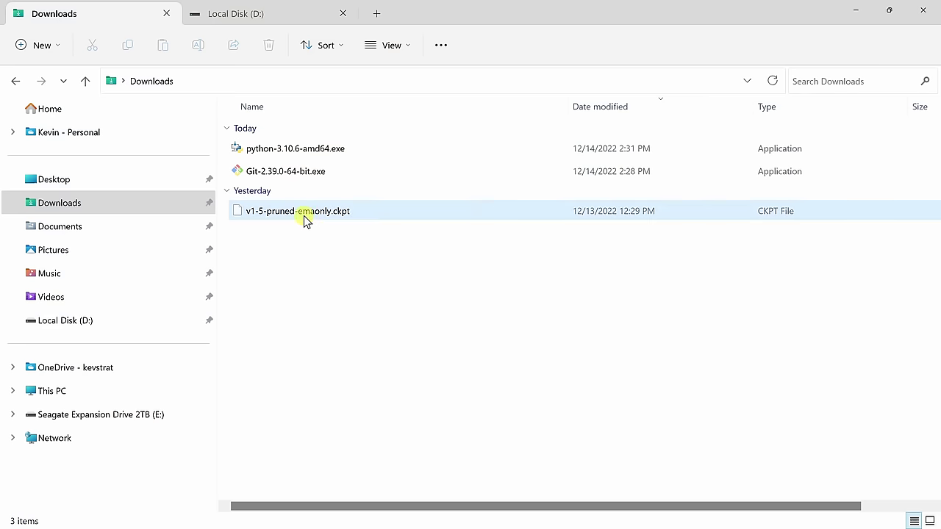
Rename the downloaded v1-5-pruned-emaonly.ckpt to model.ckpt.
click(351, 216)
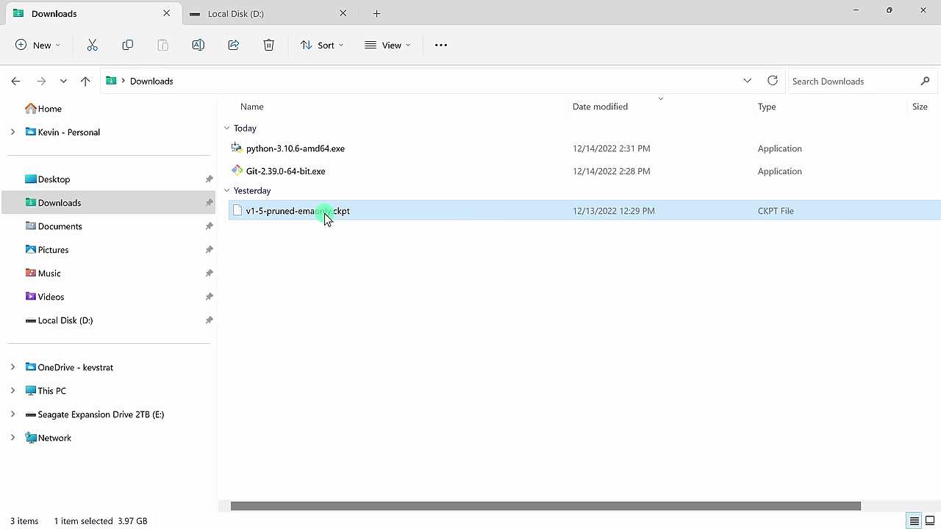
right_click(327, 213)
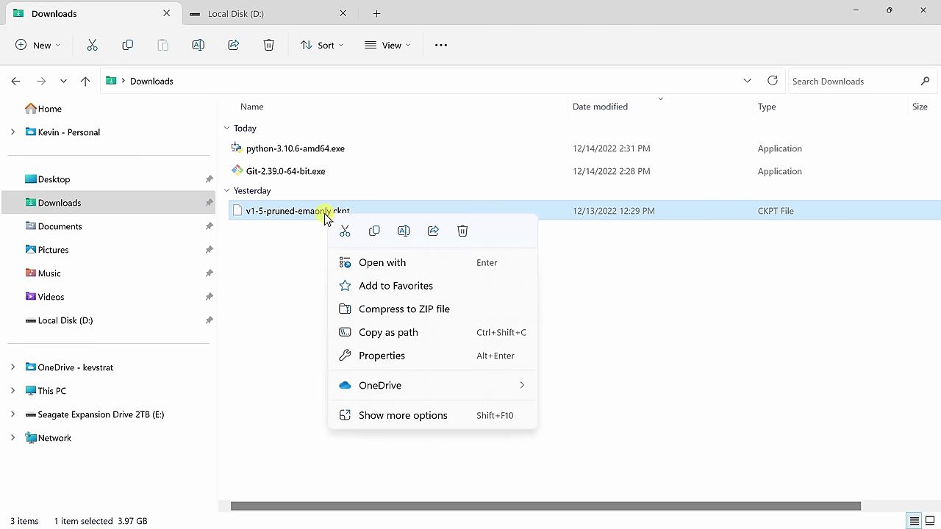
click(404, 231)
text(model.ckpt)
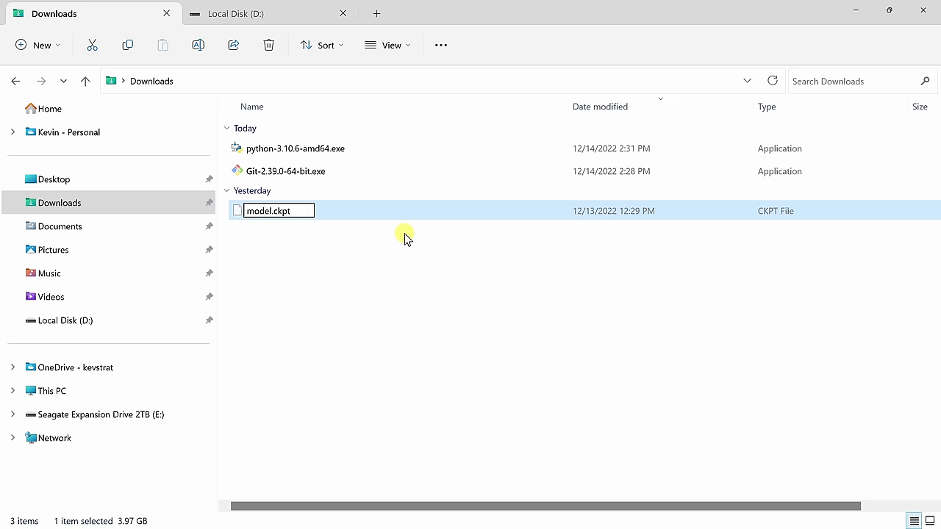
click(405, 235)
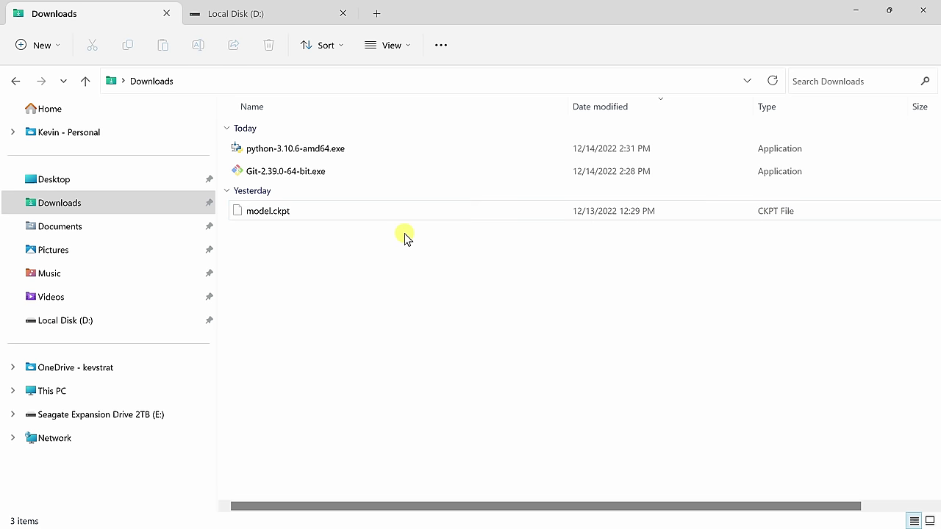
Move model.ckpt into D:\stable-diffusion\stable-diffusion-webui\models\Stable-diffusion.
click(311, 212)
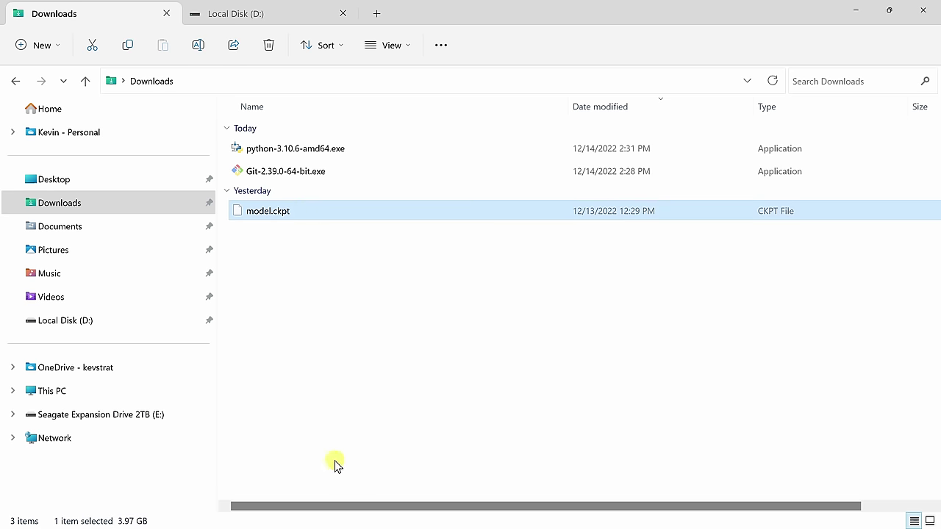
key(ctrl+x)
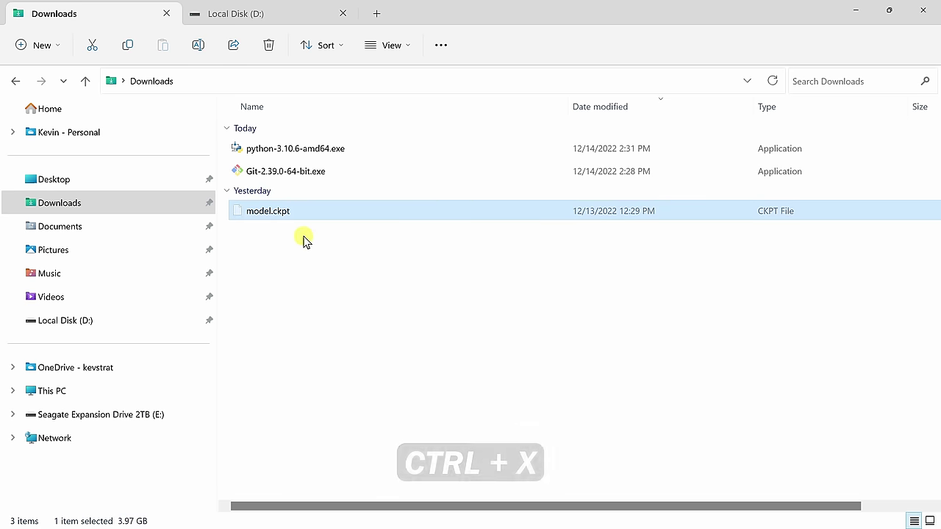
click(272, 16)
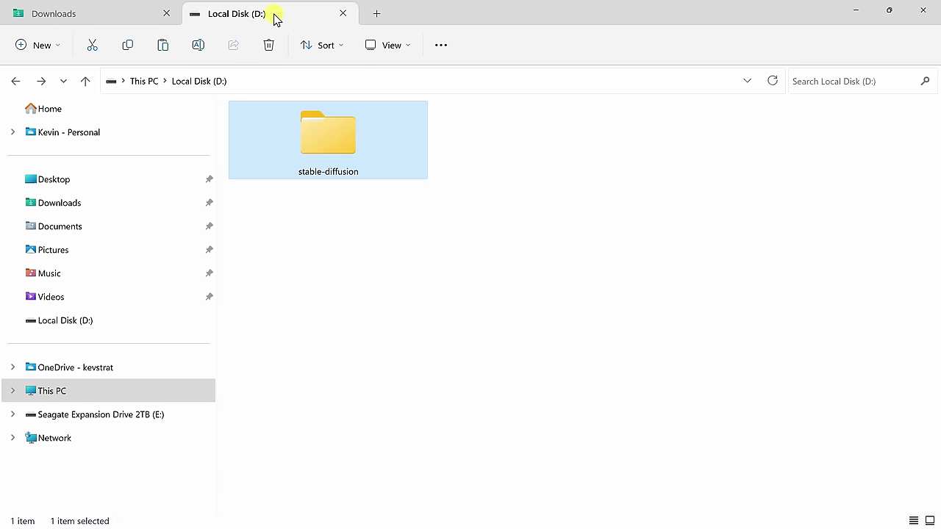
double_click(324, 137)
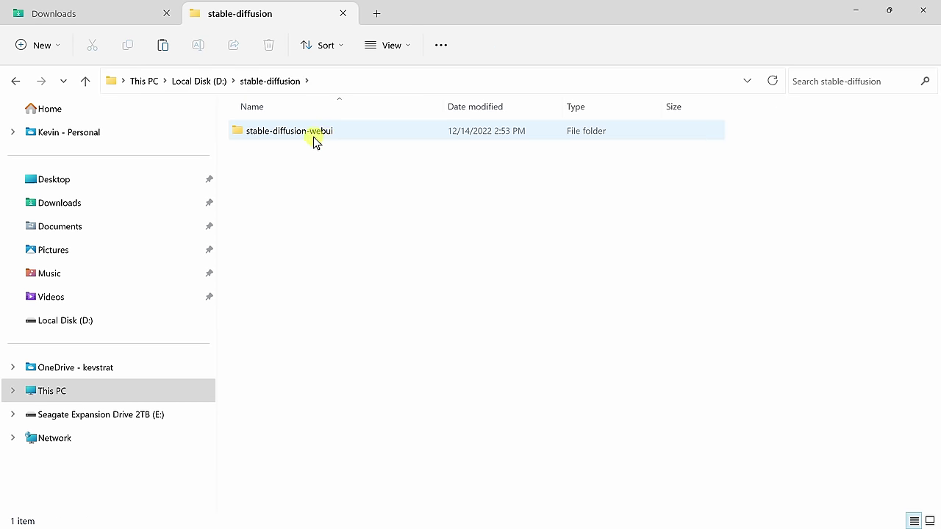
double_click(267, 133)
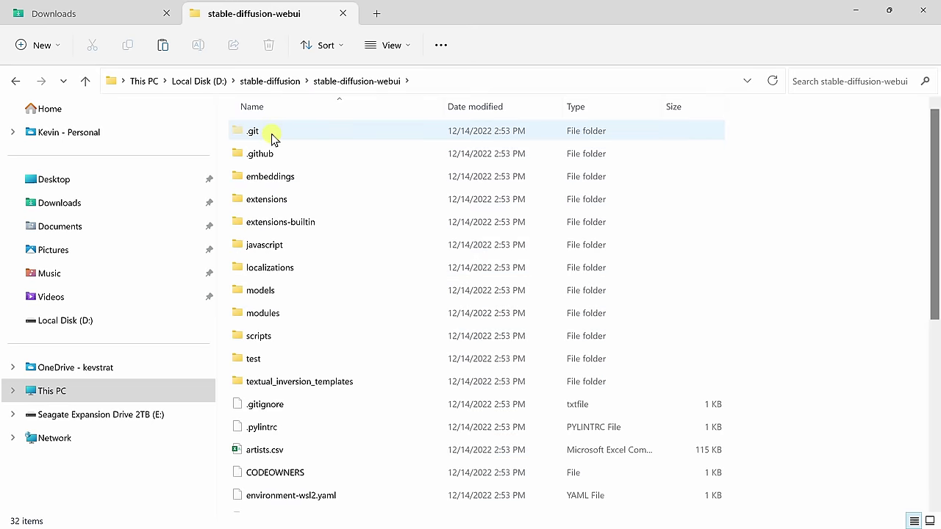
double_click(261, 290)
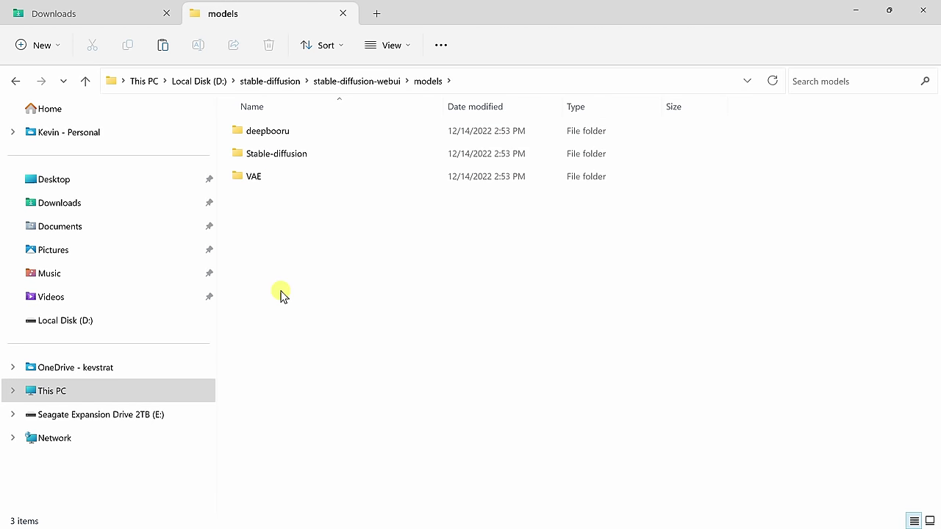
double_click(289, 156)
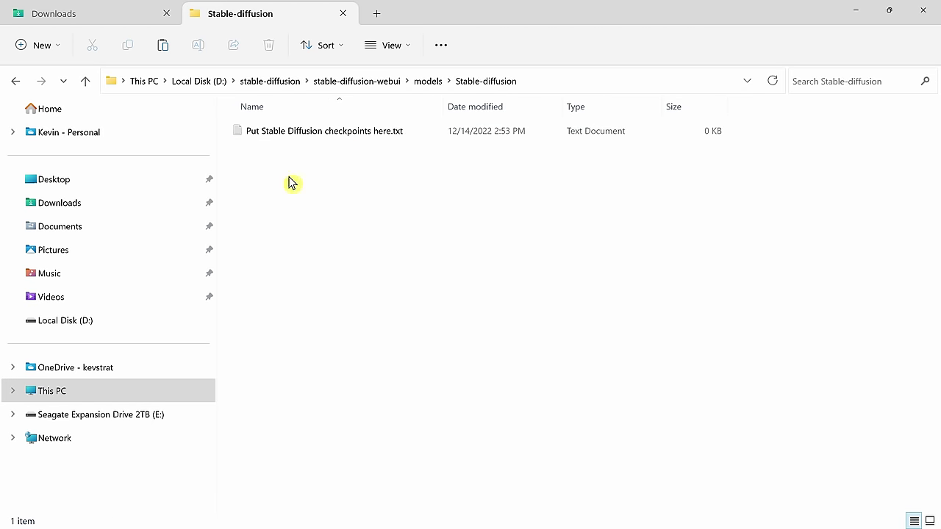
key(ctrl+v)
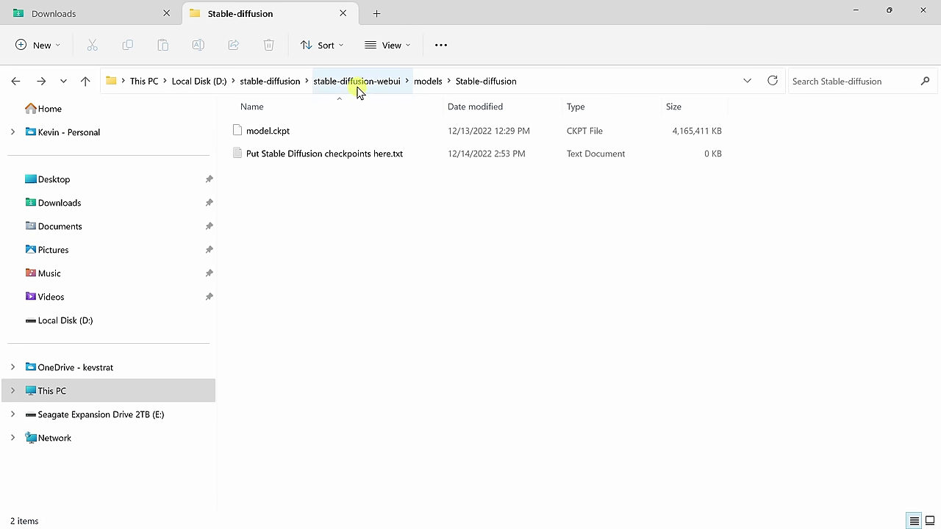
click(358, 87)
Open webui-user.bat in Notepad through its Edit option in the full context menu.
scroll(408, 169, down, 5)
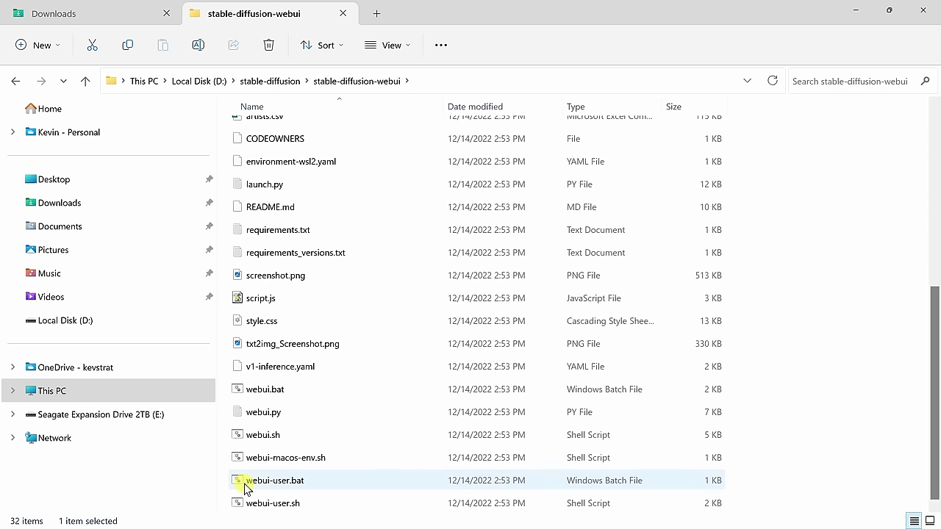
click(302, 482)
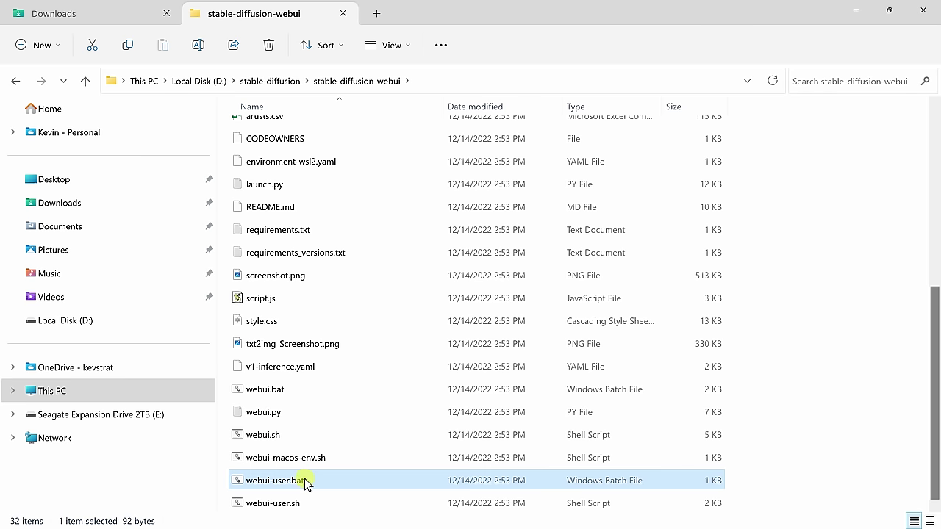
right_click(318, 483)
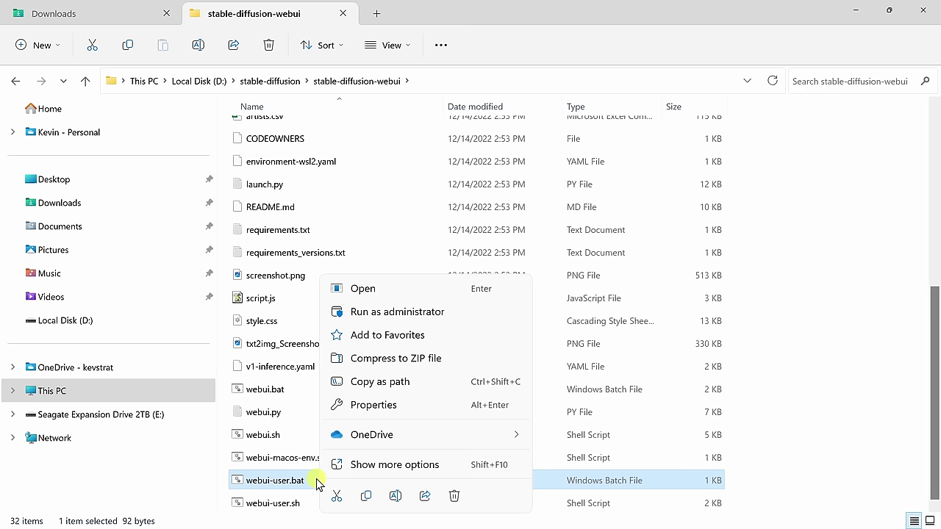
click(377, 466)
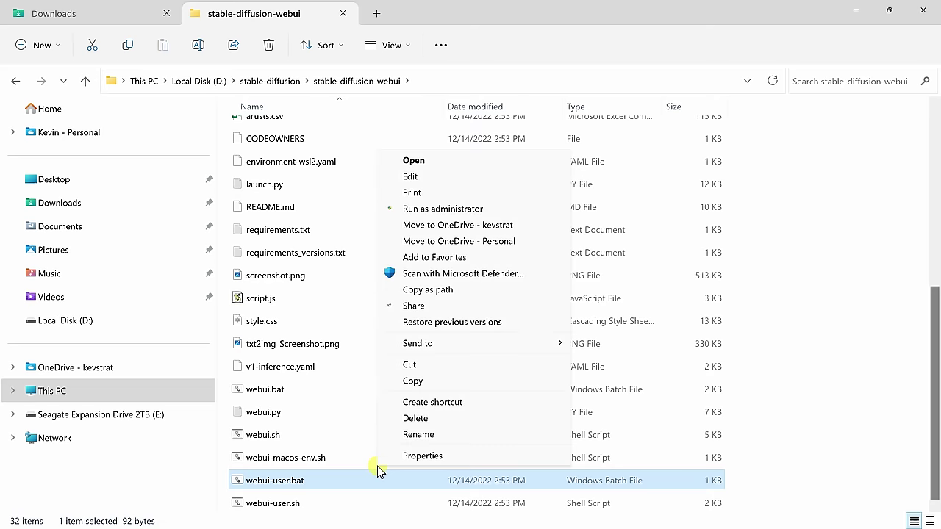
click(426, 178)
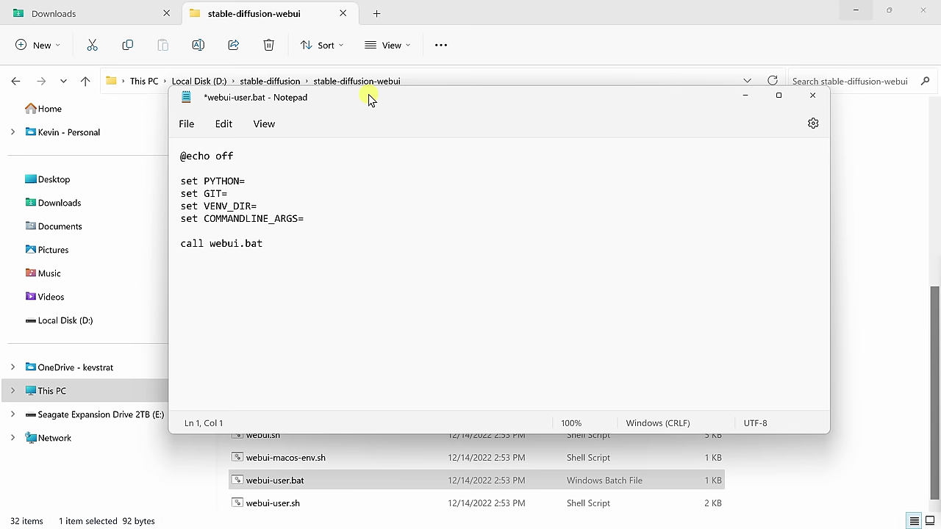
key(Return)
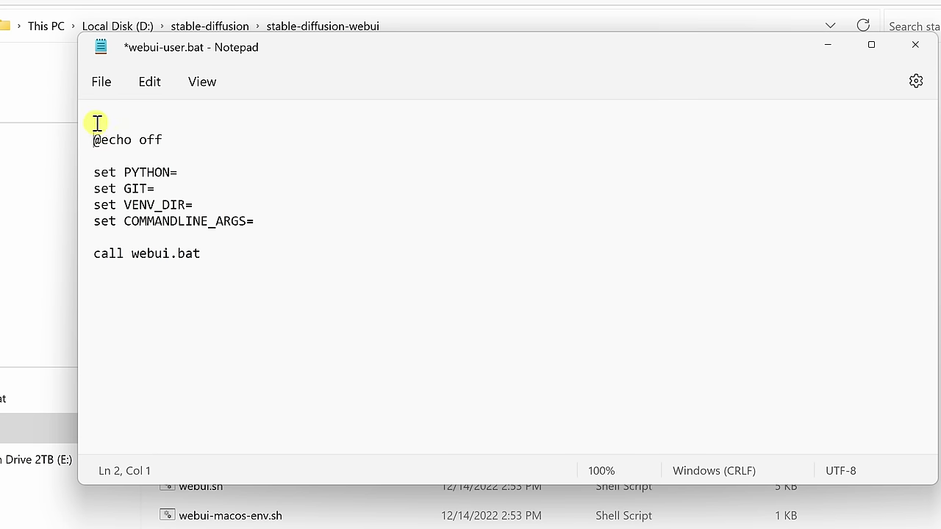
click(99, 123)
text(git )
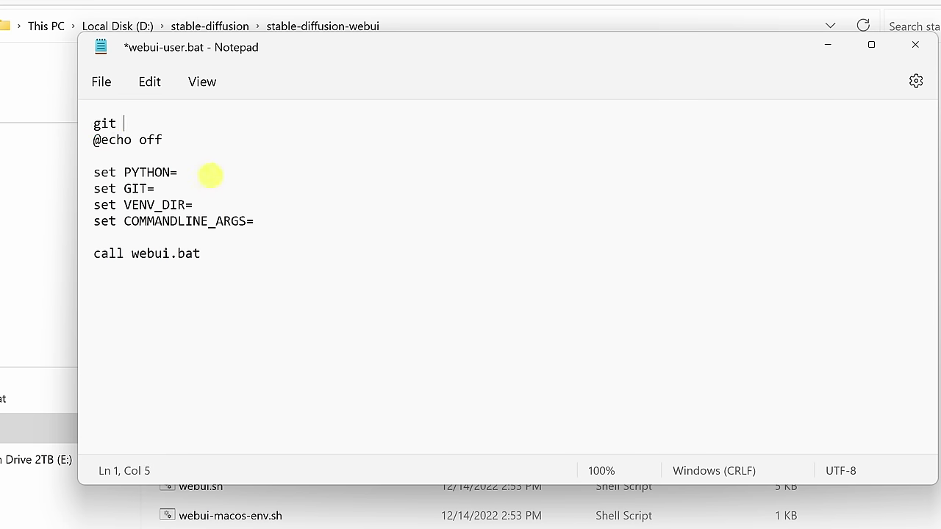
text(pull)
click(100, 83)
click(137, 204)
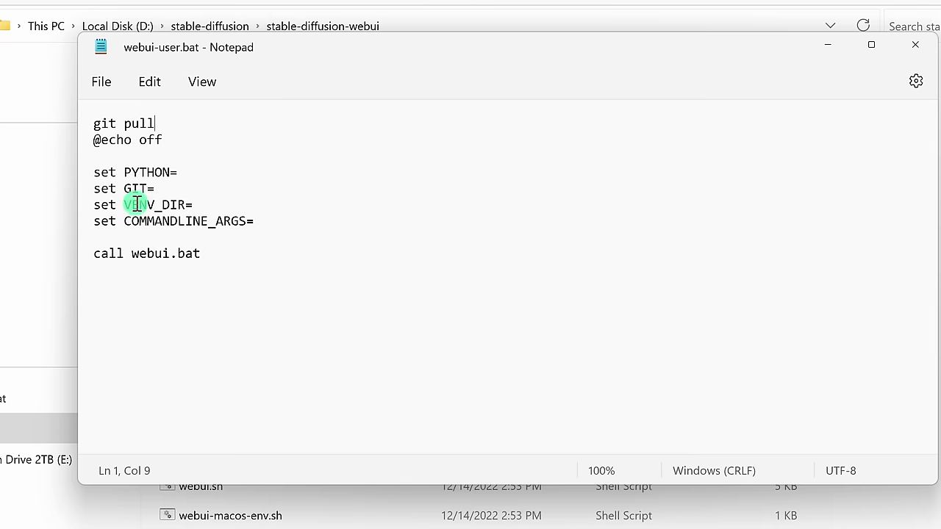
click(923, 53)
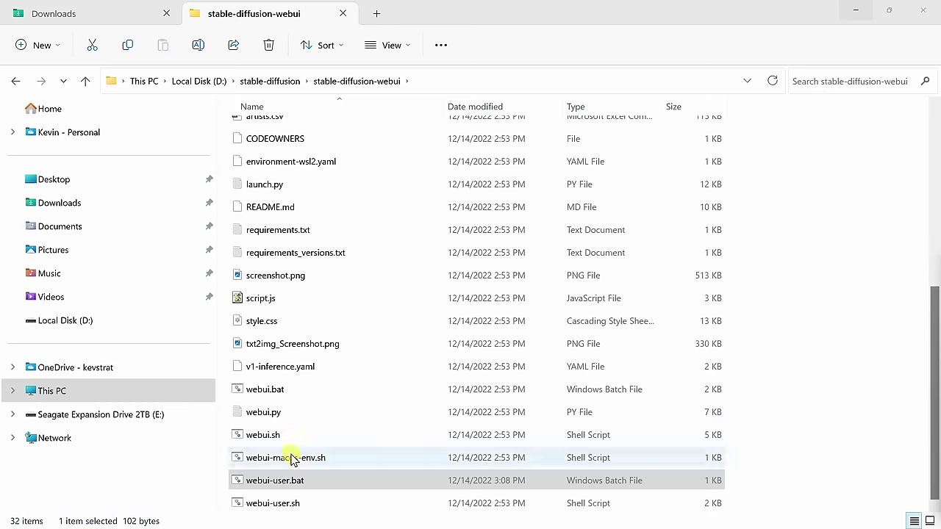
click(276, 481)
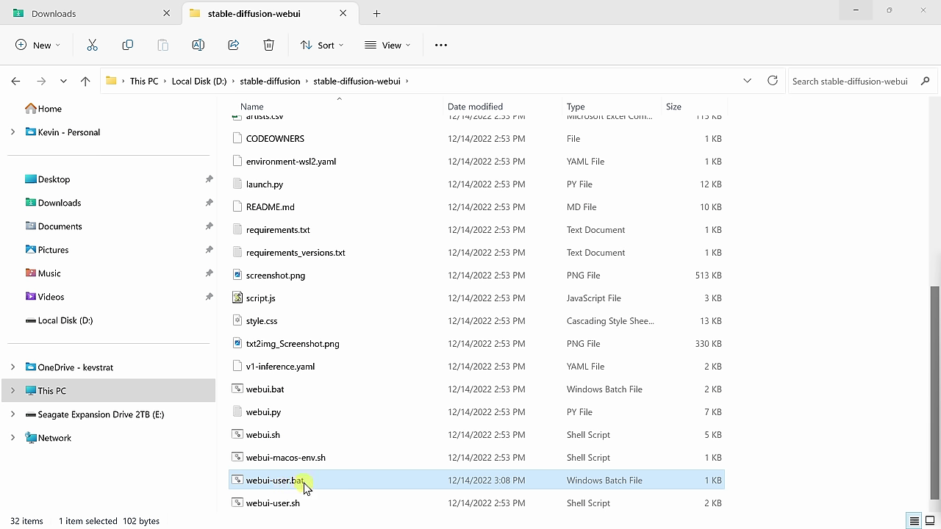
double_click(304, 481)
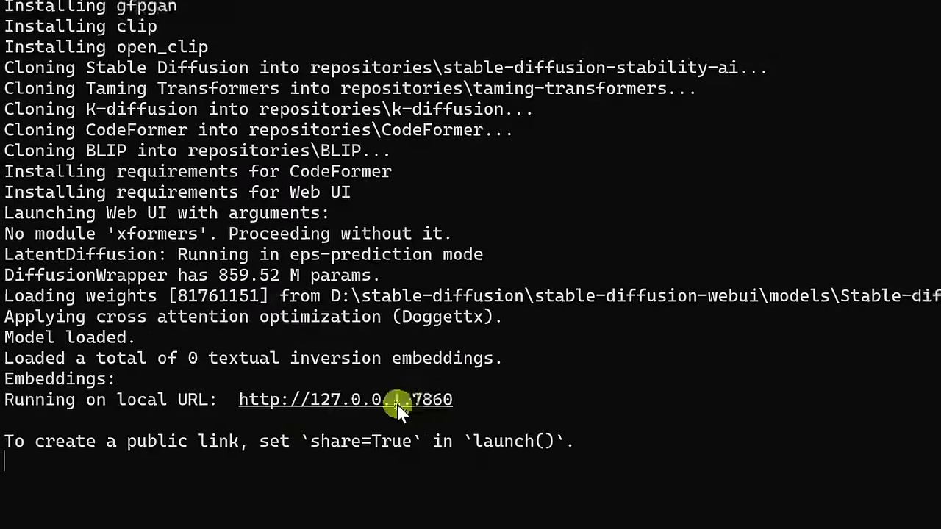
drag(482, 401, 252, 399)
key(ctrl+c)
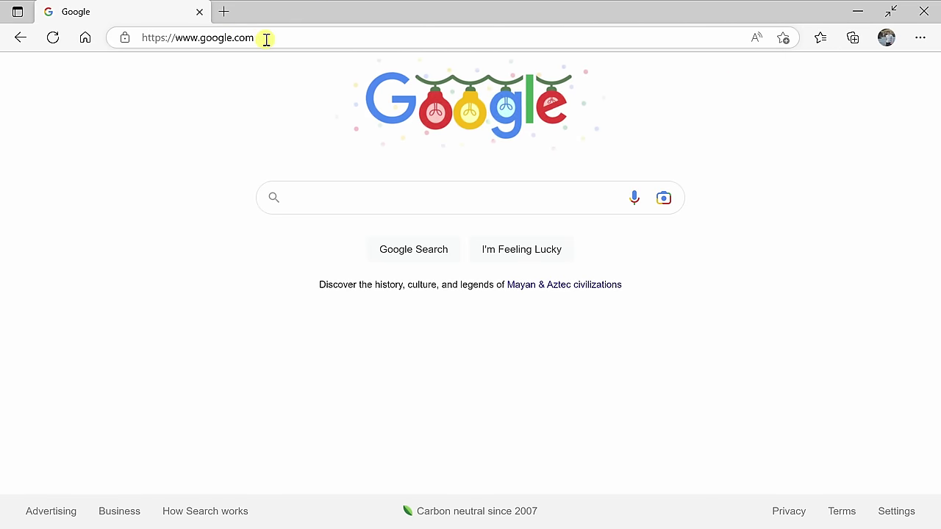
click(266, 39)
key(ctrl+v)
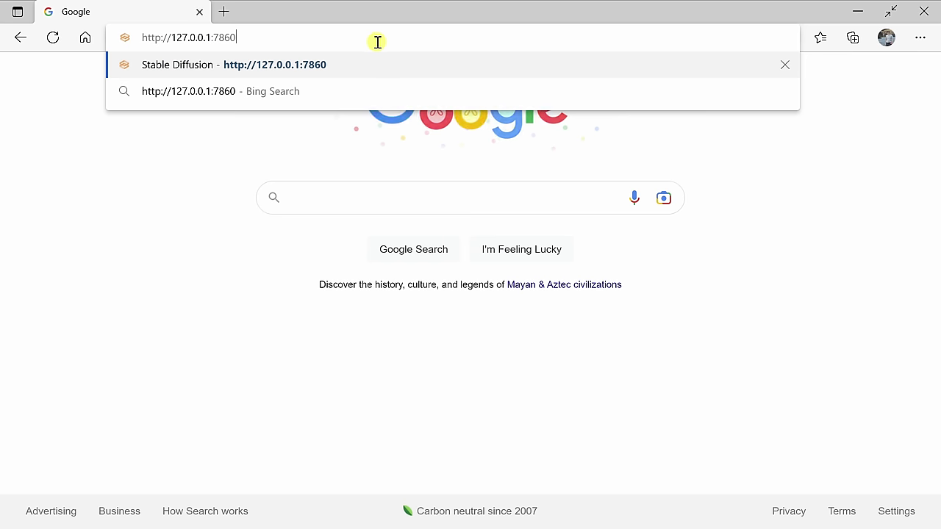
key(Return)
key(F11)
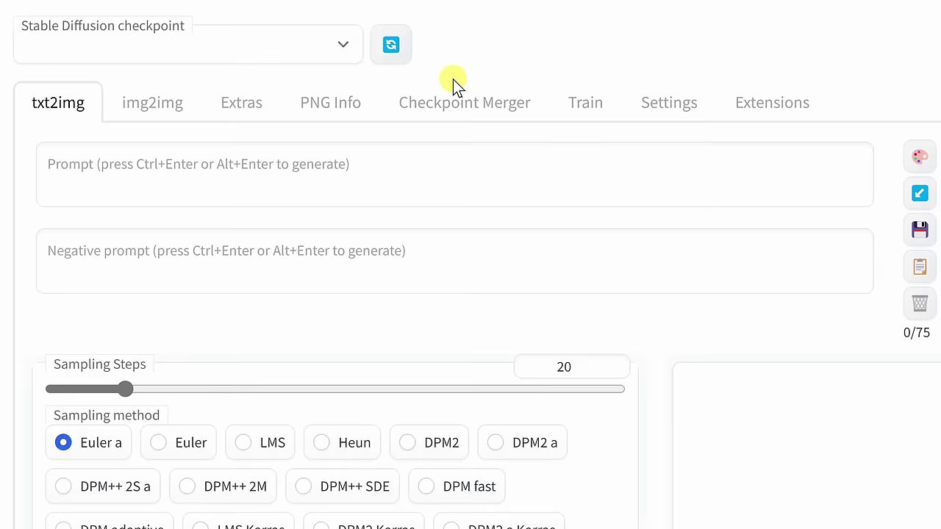
click(346, 42)
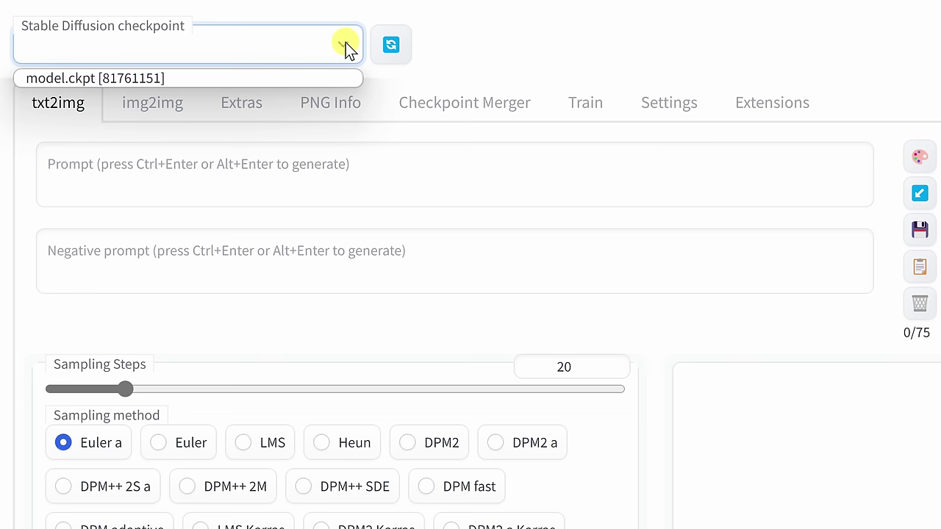
click(160, 76)
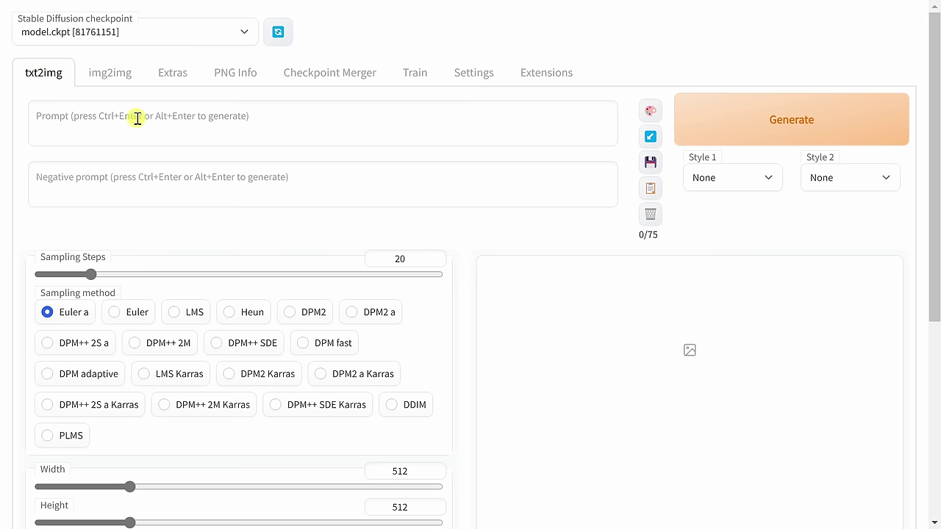
Paste 'Cookie monster in times square, photo realistic, depth of field' into the txt2img Prompt box.
click(252, 115)
key(ctrl+v)
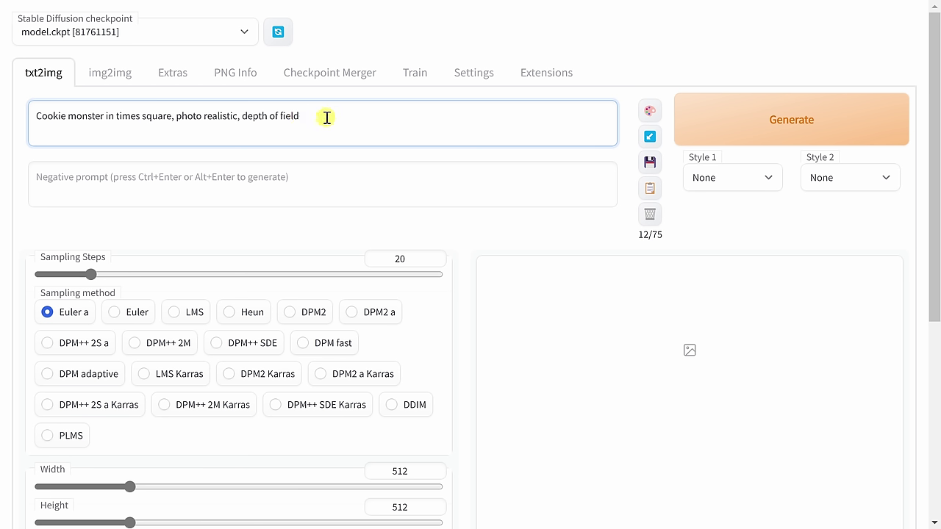
click(649, 114)
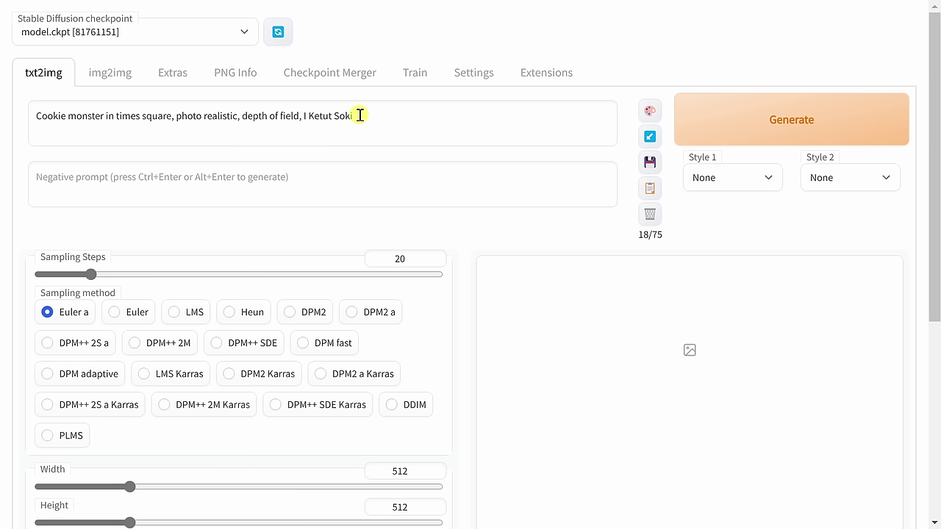
drag(361, 115, 300, 114)
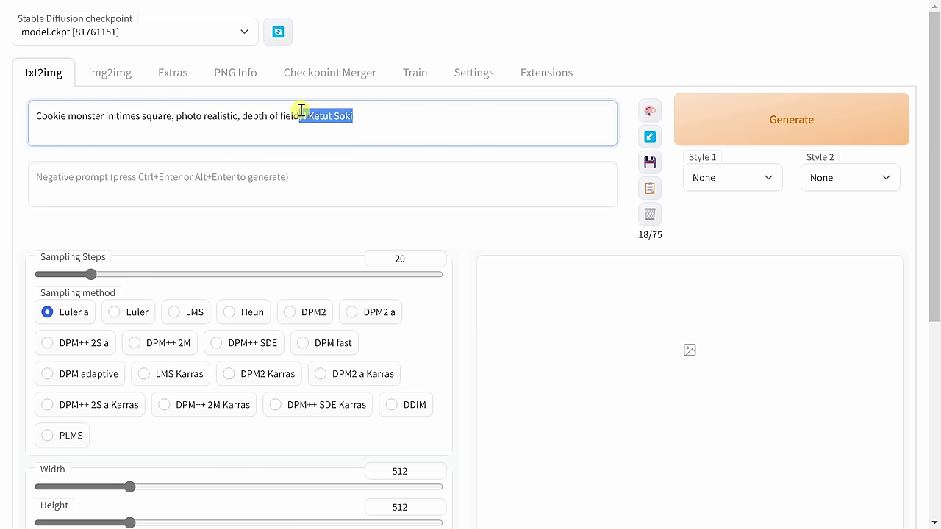
key(BackSpace)
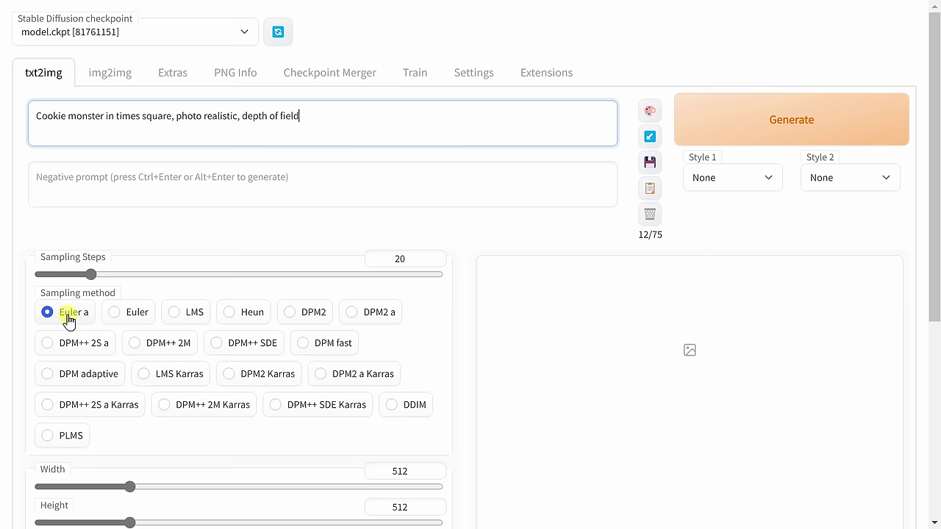
scroll(68, 321, down, 3)
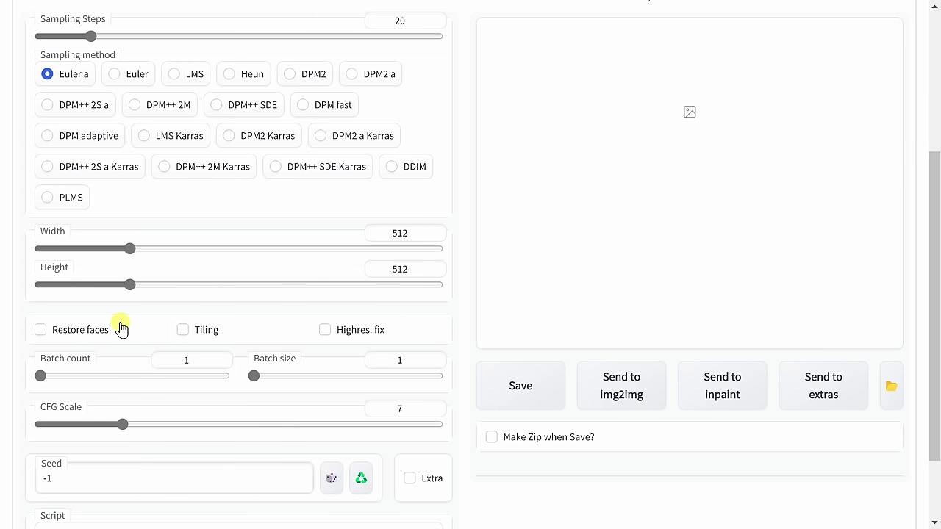
scroll(124, 330, down, 2)
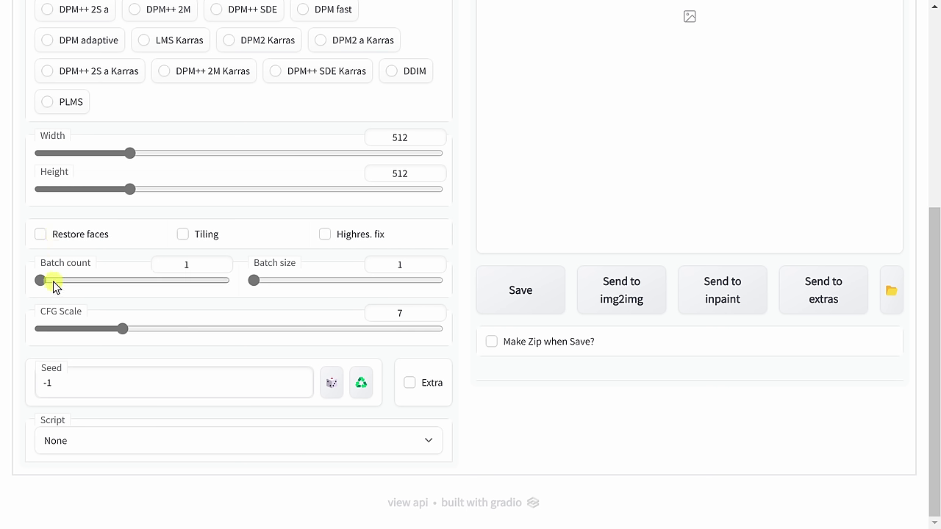
Set Batch count to 10, keeping Batch size at 1 and CFG Scale at 7.
drag(44, 280, 68, 281)
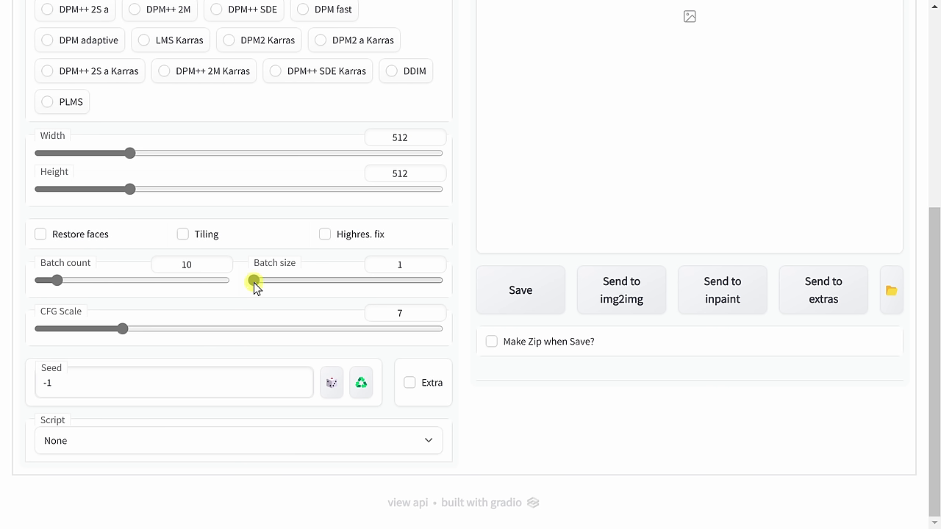
mouse_move(255, 284)
mouse_down()
mouse_move(326, 280)
mouse_move(231, 281)
mouse_move(256, 287)
mouse_up()
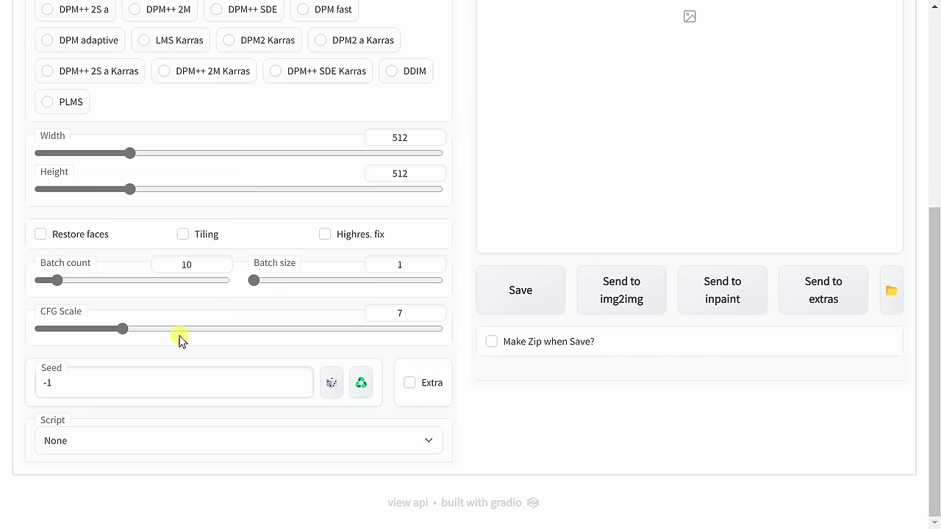
scroll(179, 336, up, 5)
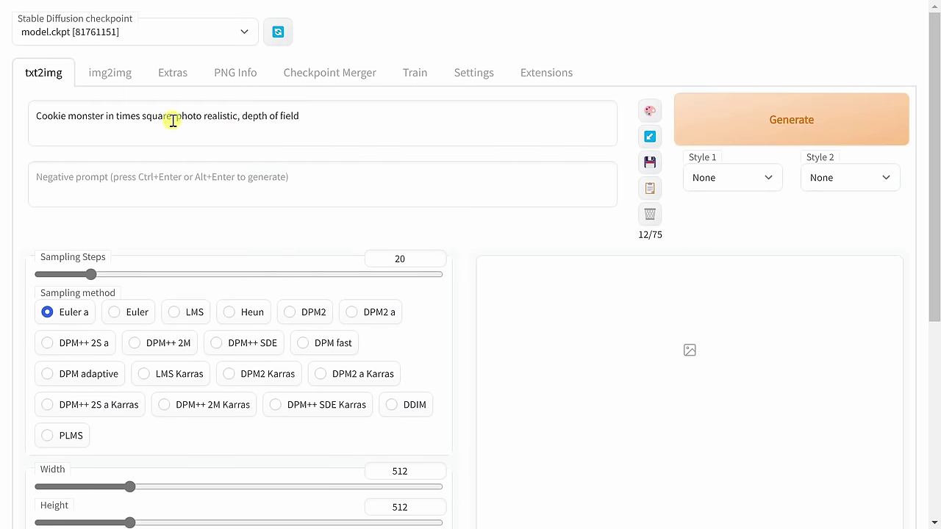
scroll(273, 185, down, 5)
mouse_move(122, 332)
mouse_down()
mouse_move(381, 334)
mouse_move(210, 331)
mouse_move(126, 343)
mouse_up()
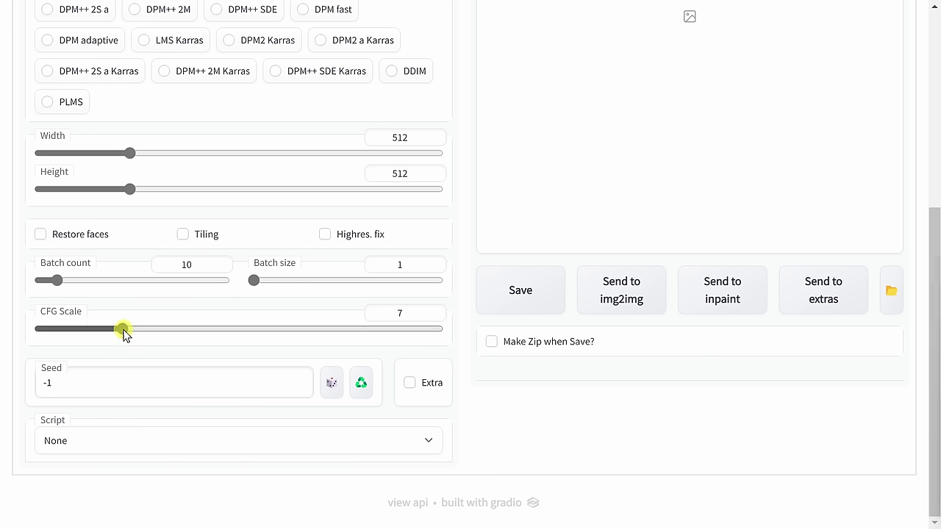
click(46, 385)
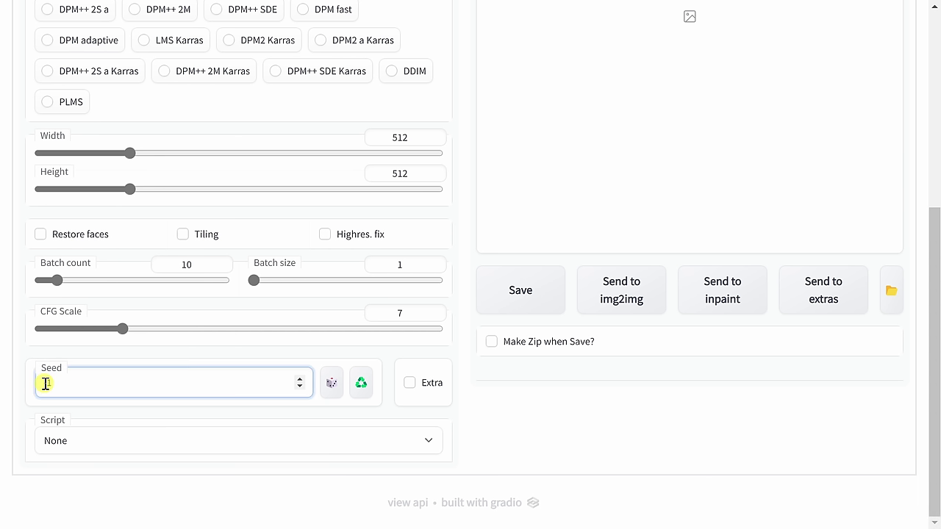
text(-1)
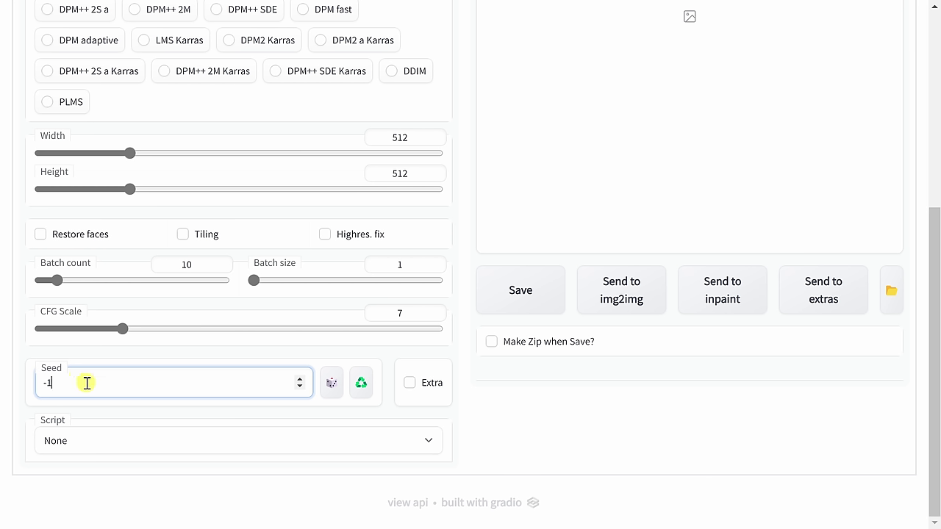
drag(87, 382, 0, 372)
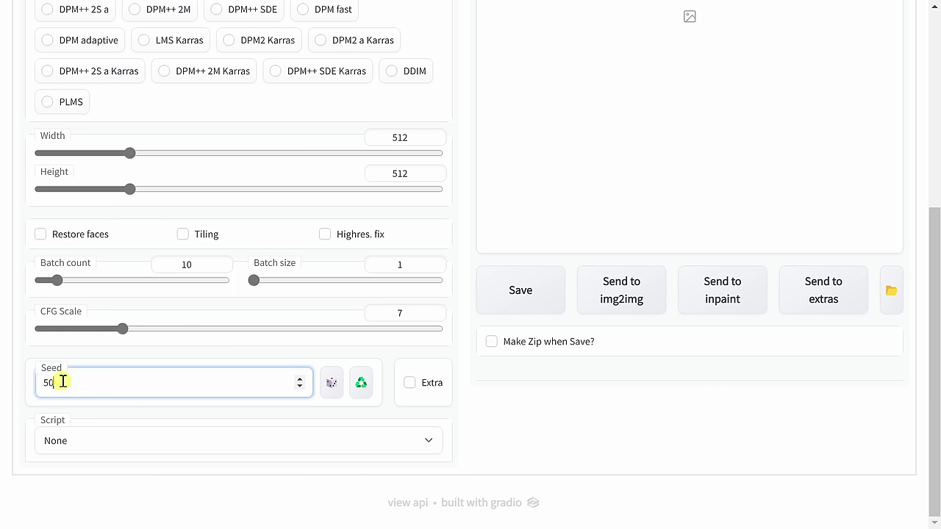
drag(68, 382, 4, 378)
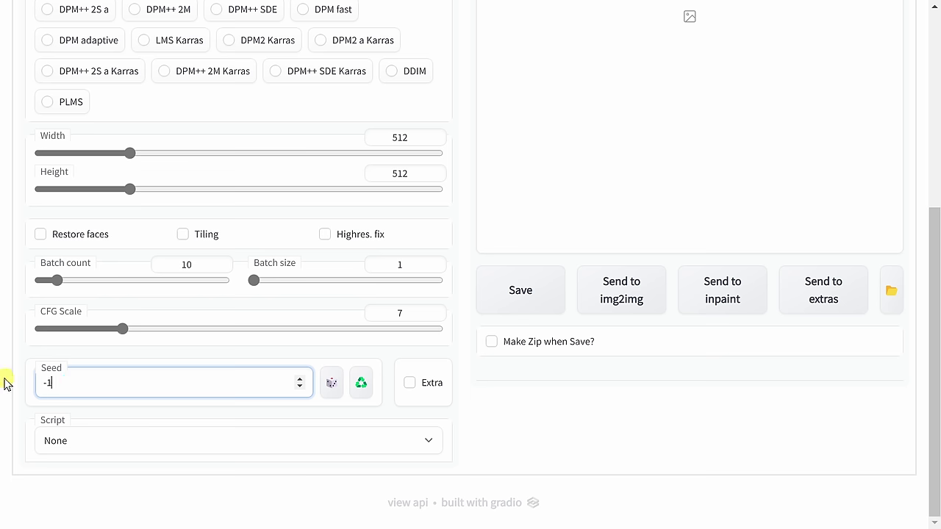
click(26, 370)
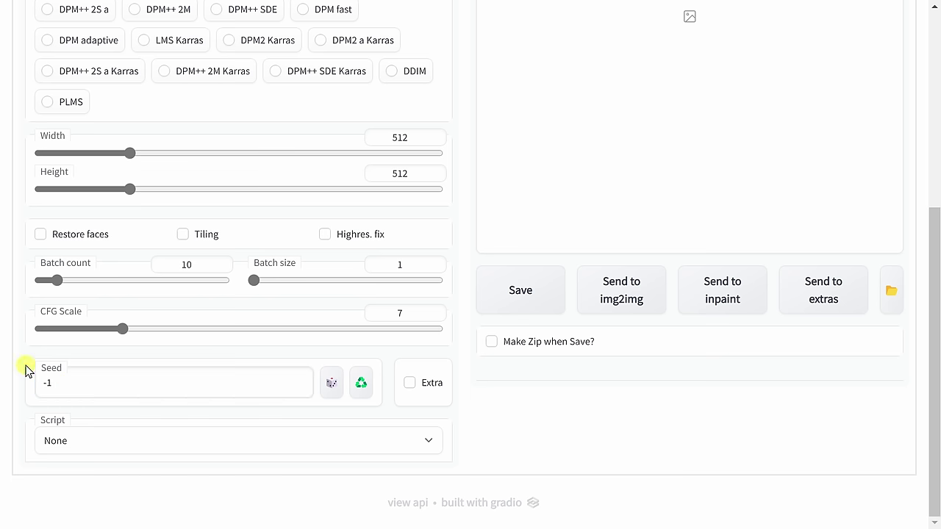
scroll(110, 361, up, 5)
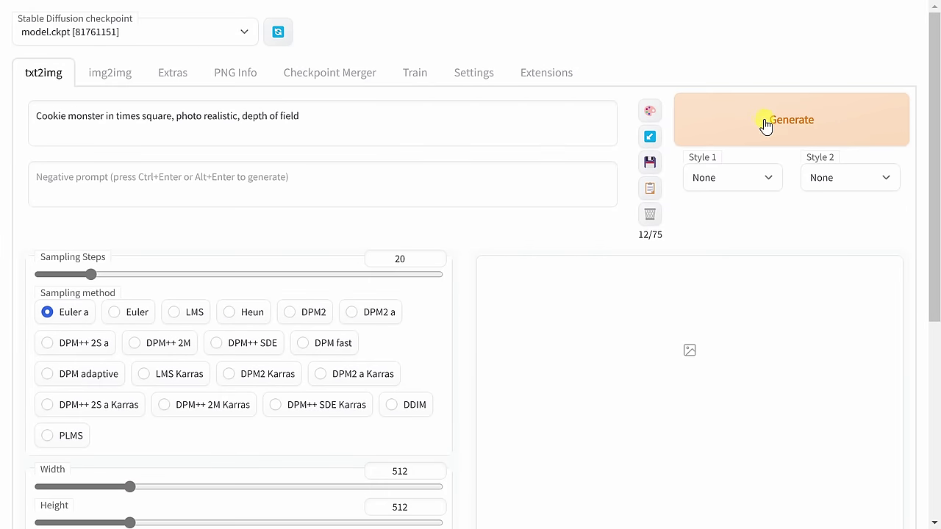
Look through the Settings tab, then return to txt2img.
click(460, 71)
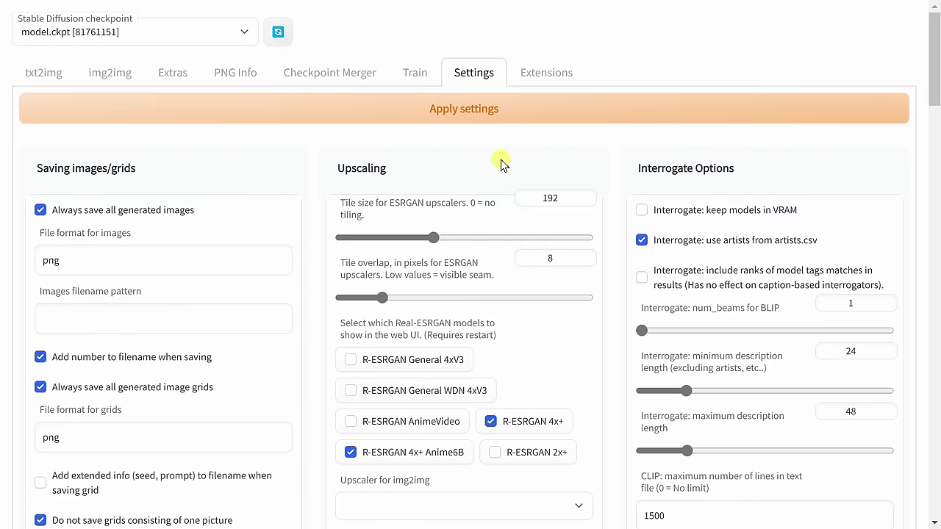
scroll(541, 212, down, 15)
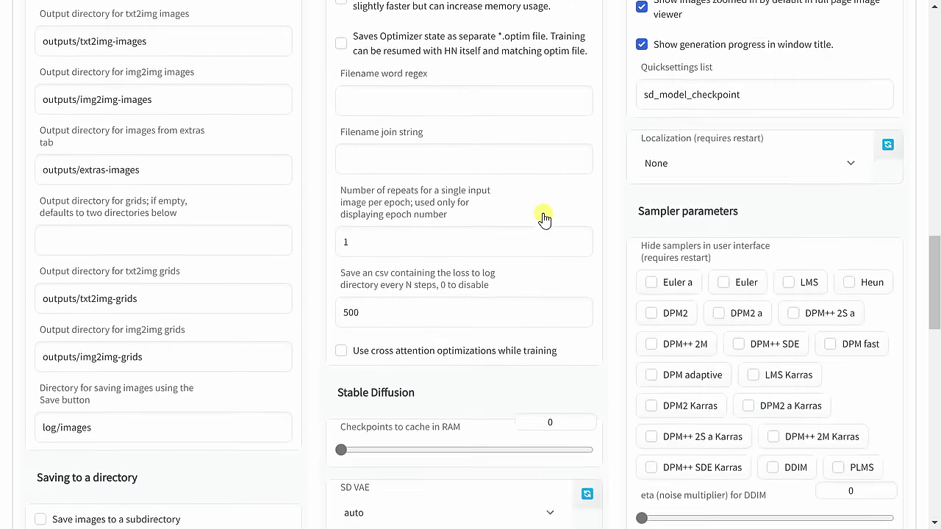
scroll(544, 219, down, 12)
scroll(540, 219, up, 16)
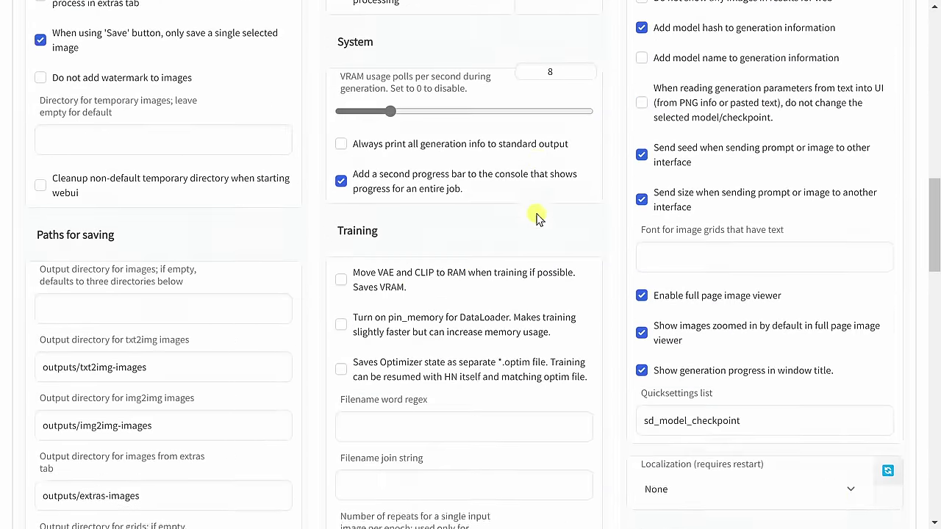
scroll(537, 219, up, 15)
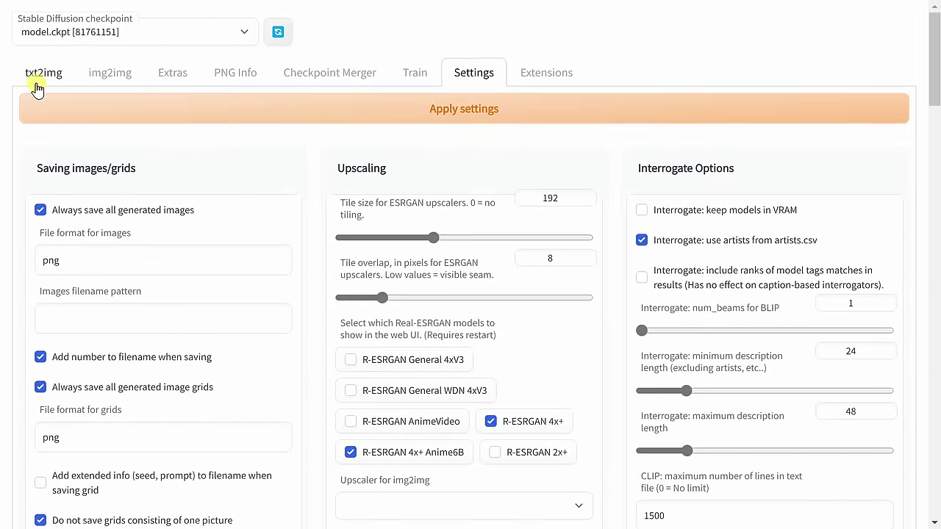
click(41, 73)
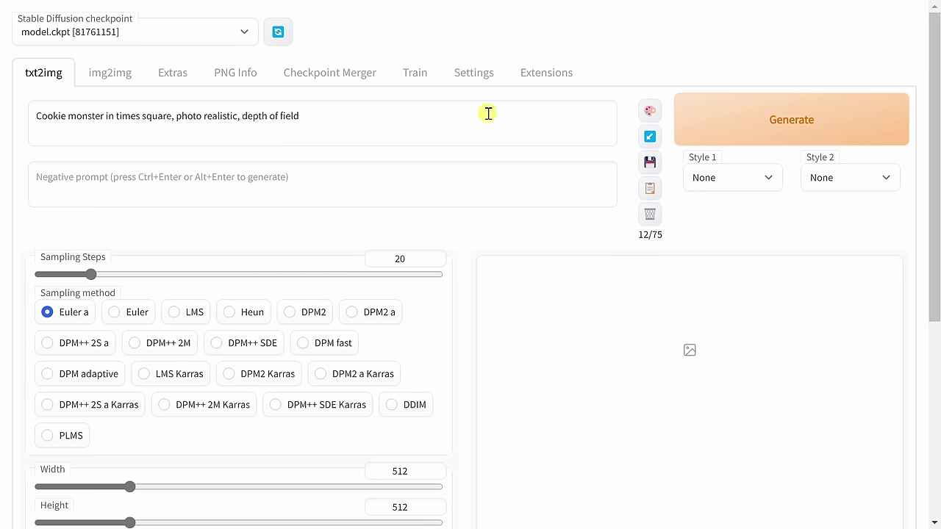
Generate the batch of ten Cookie Monster images from the prompt.
click(799, 132)
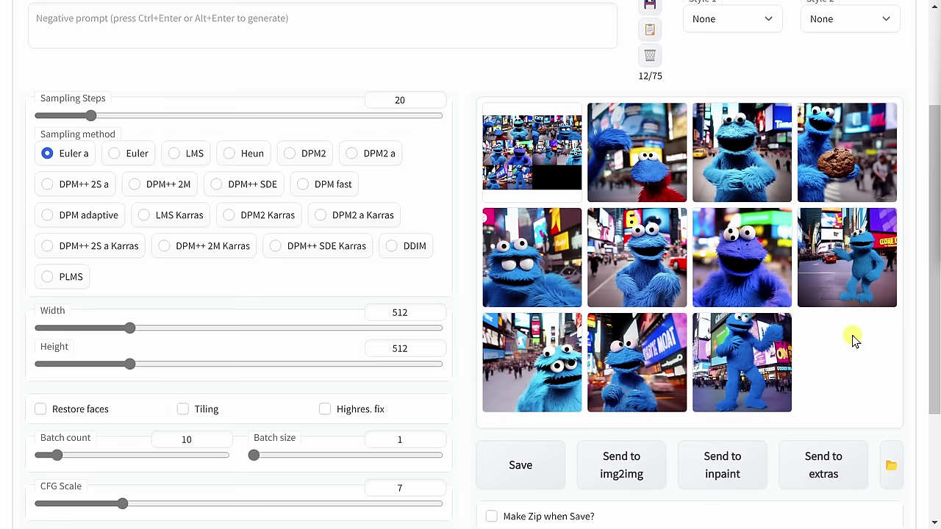
scroll(852, 335, up, 2)
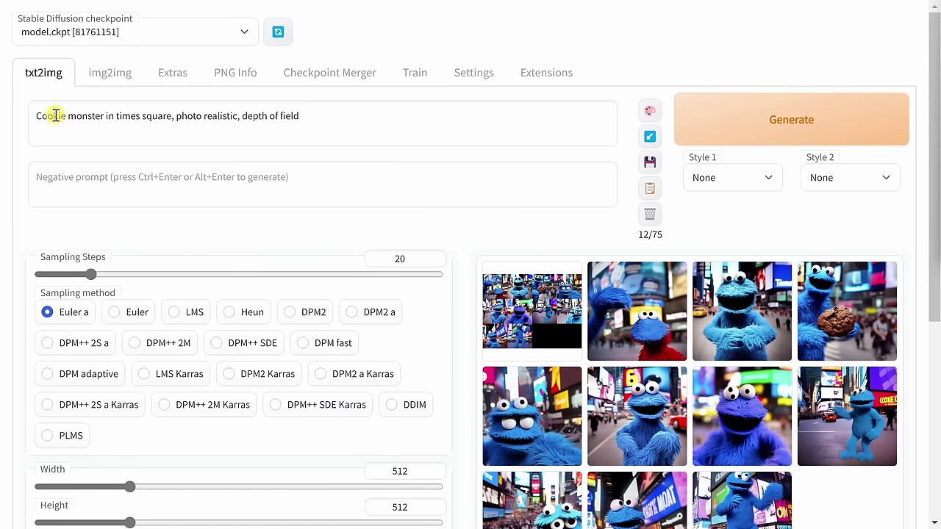
scroll(609, 219, down, 2)
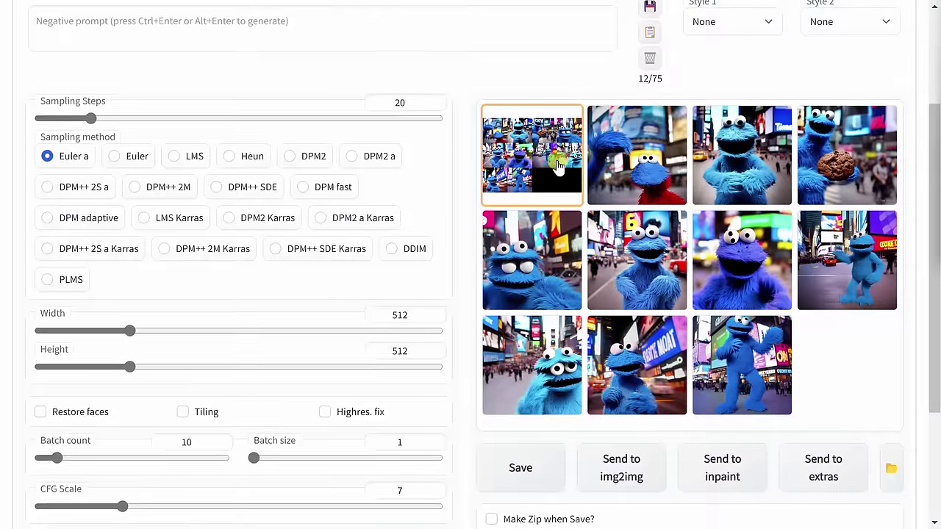
Enlarge the batch grid and click through to the Cookie Monster holding a cookie.
click(535, 143)
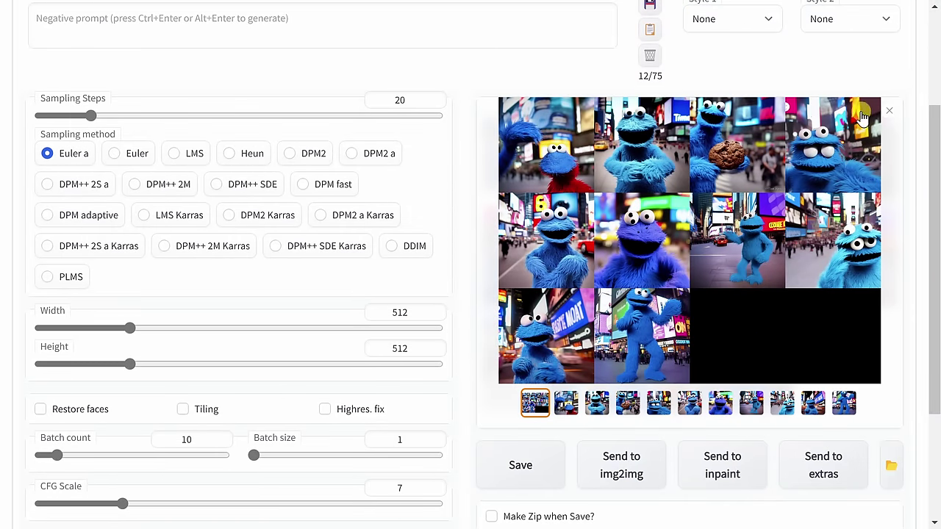
click(820, 168)
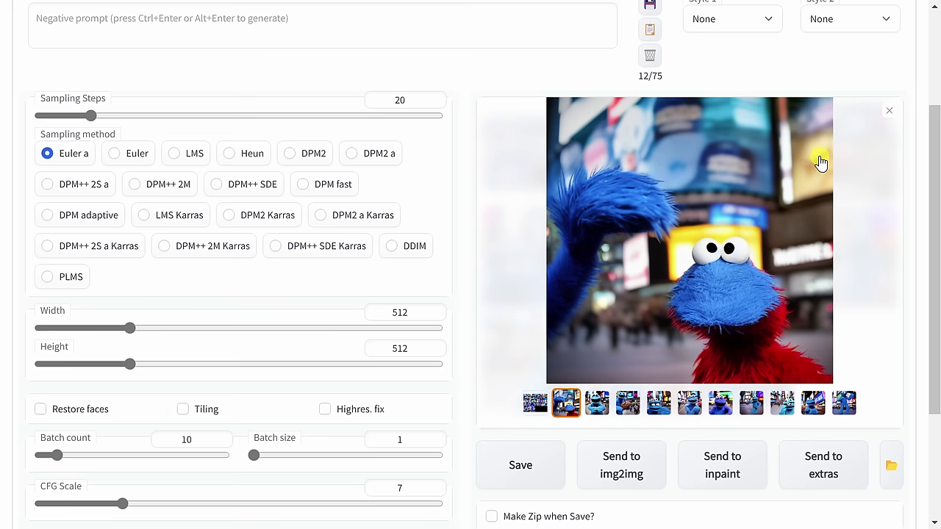
click(828, 246)
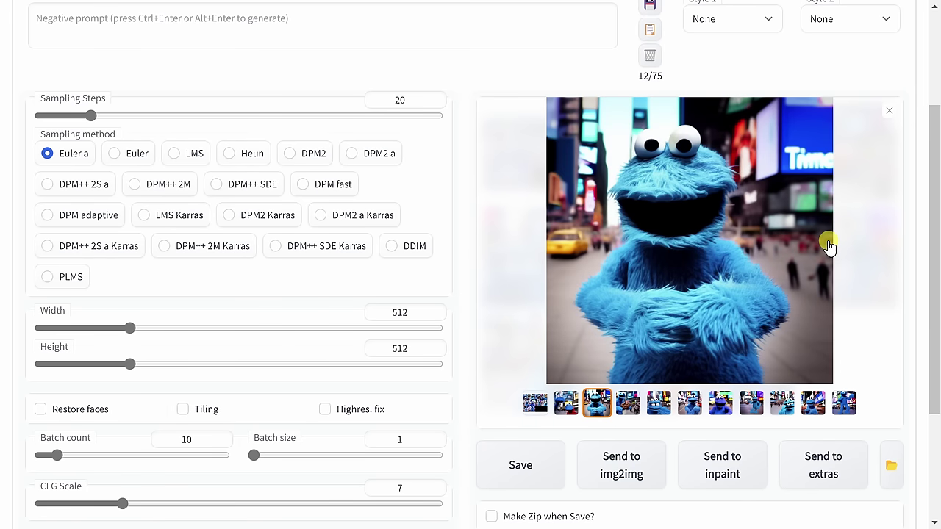
click(829, 246)
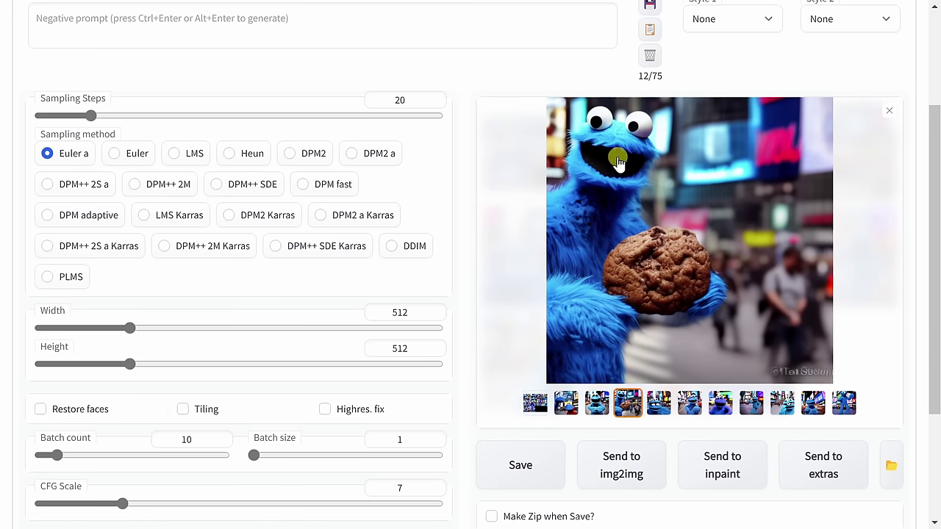
scroll(629, 213, up, 1)
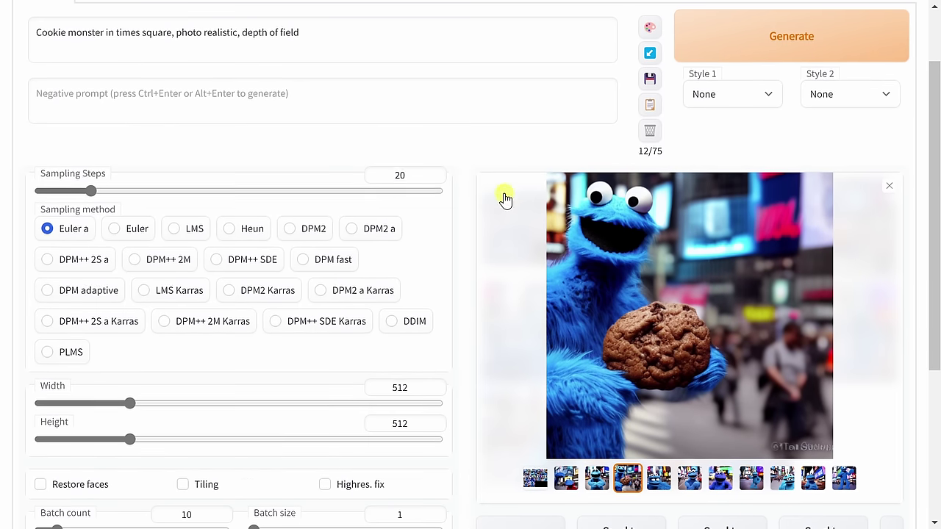
scroll(716, 253, down, 1)
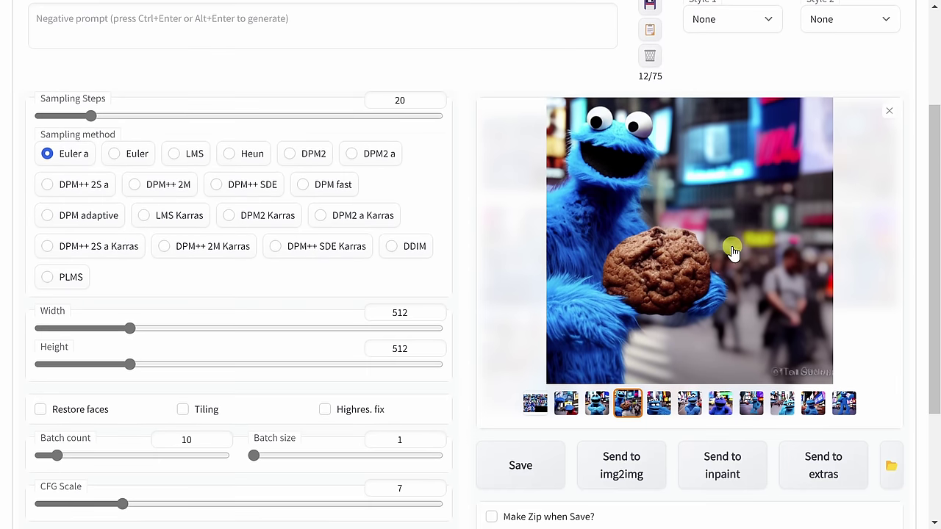
Step through the remaining images, ending on the full-body waving Cookie Monster.
key(Right)
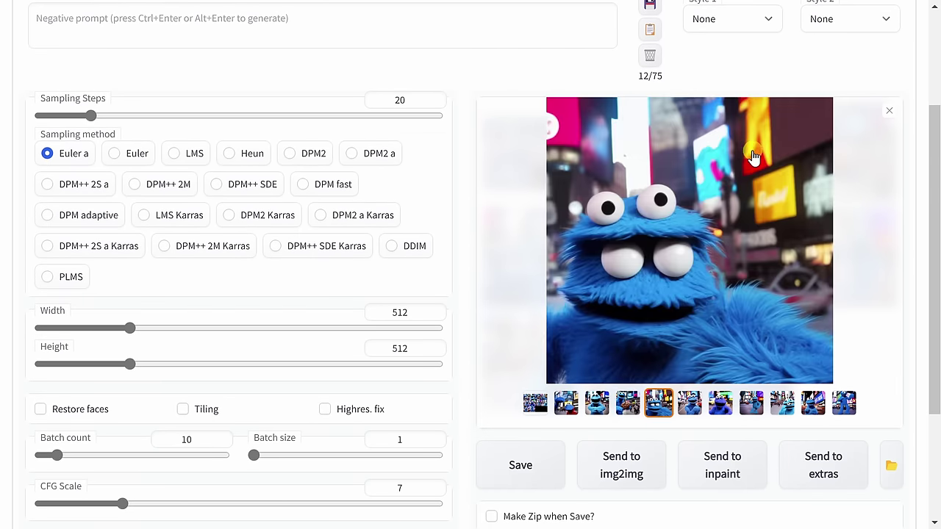
key(Right)
key(Left)
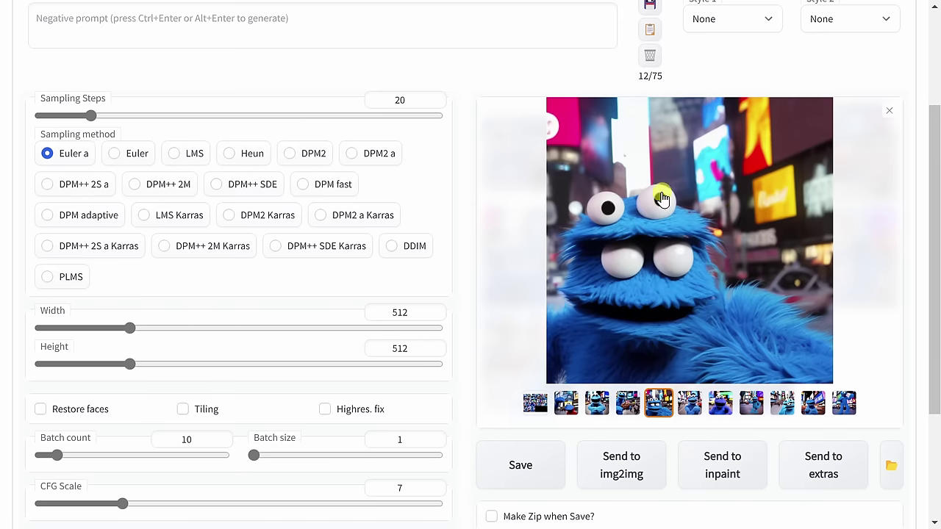
key(Right)
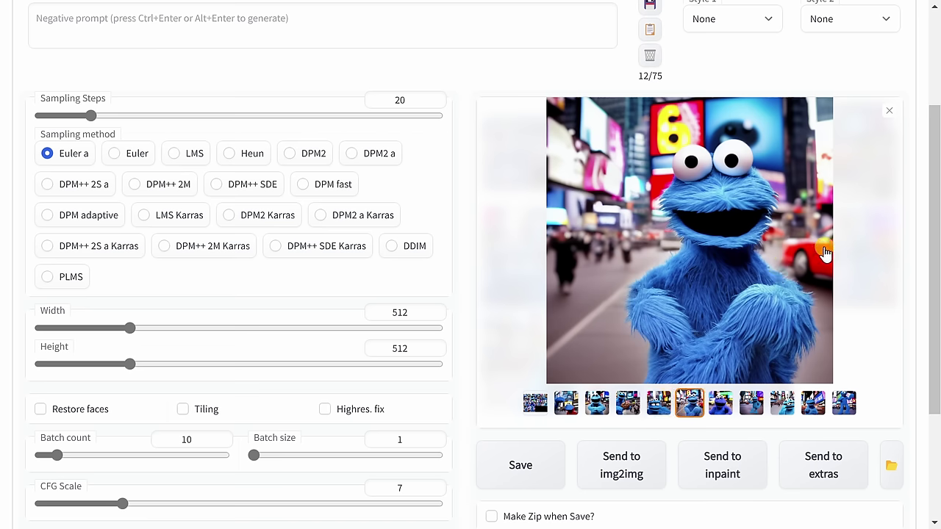
key(Right)
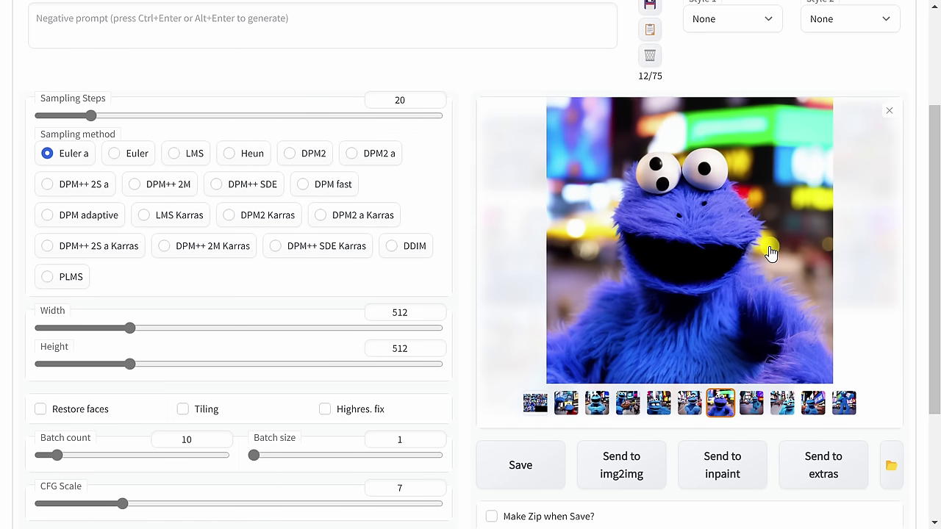
key(Right)
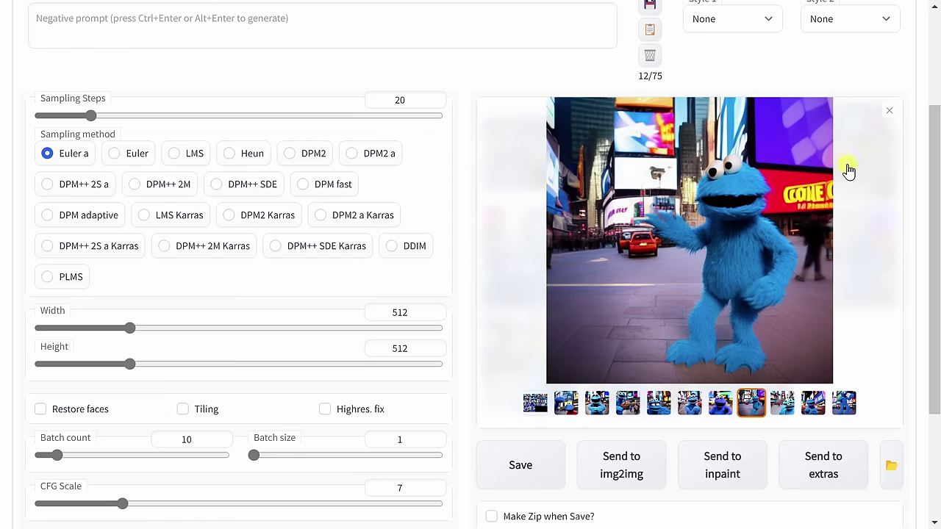